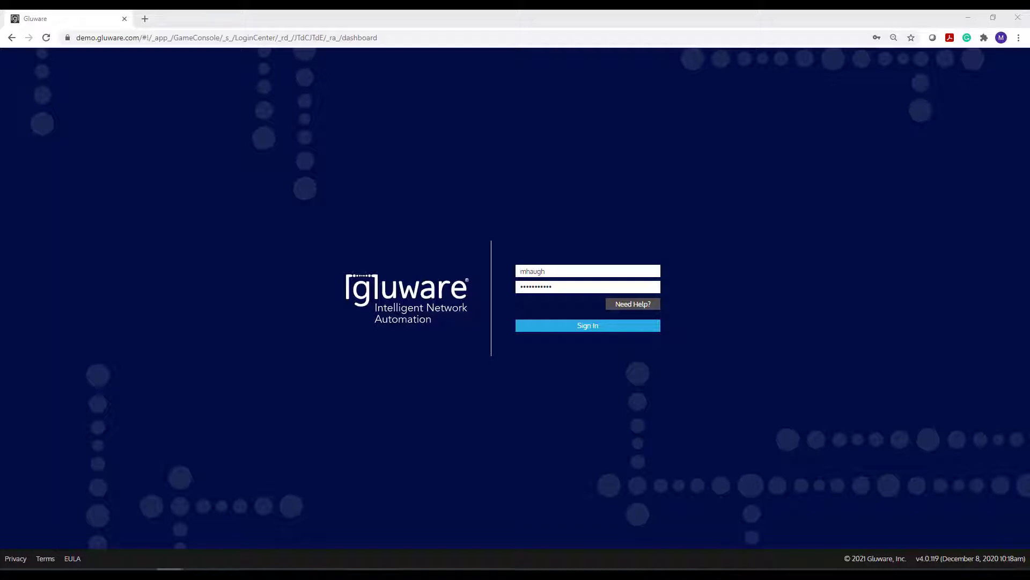
Step: Sign in with the prefilled credentials and open System Settings
{"action": "left_click", "coordinate": [539, 330]}
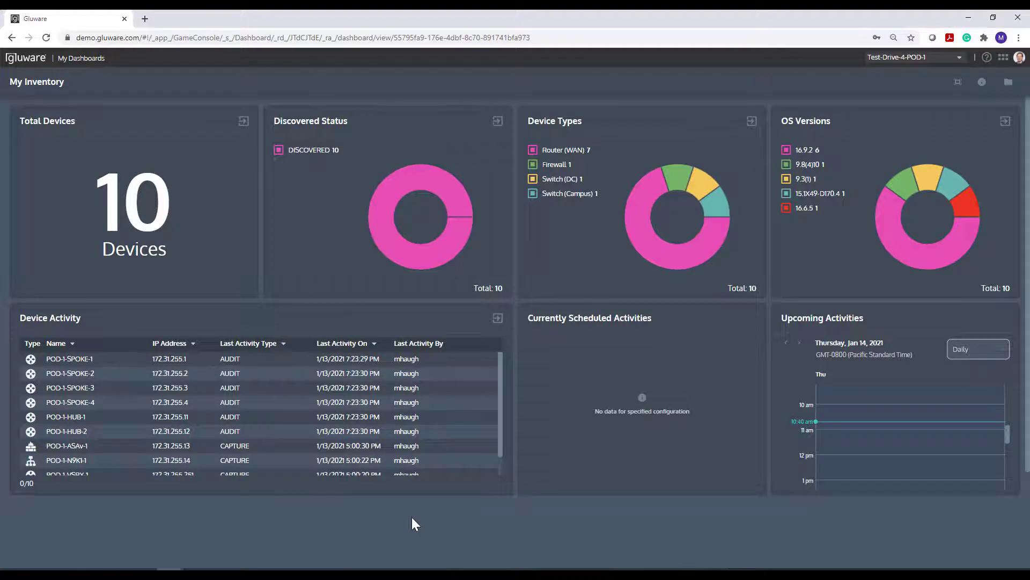
{"action": "left_click", "coordinate": [1002, 59]}
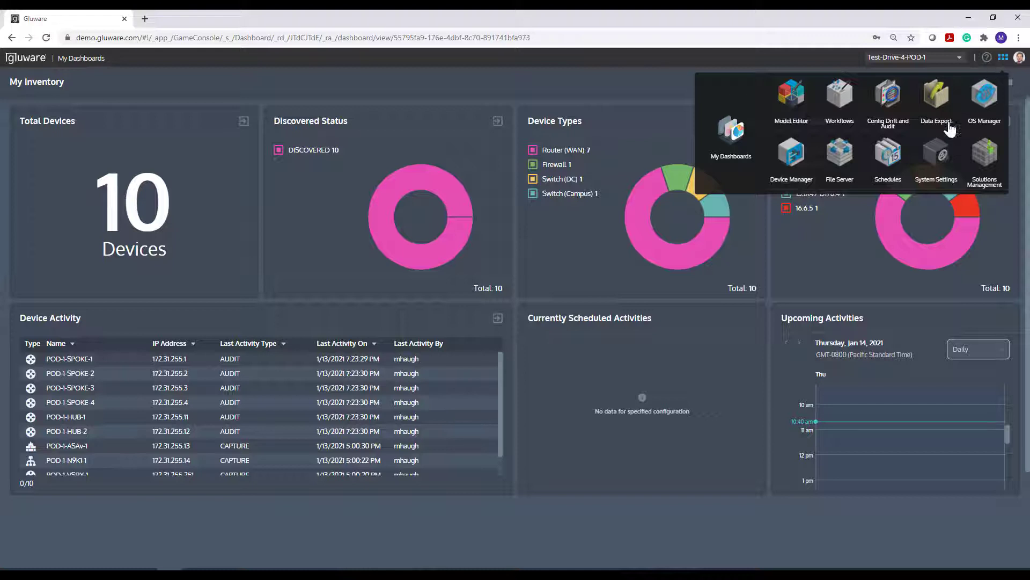
{"action": "left_click", "coordinate": [935, 160]}
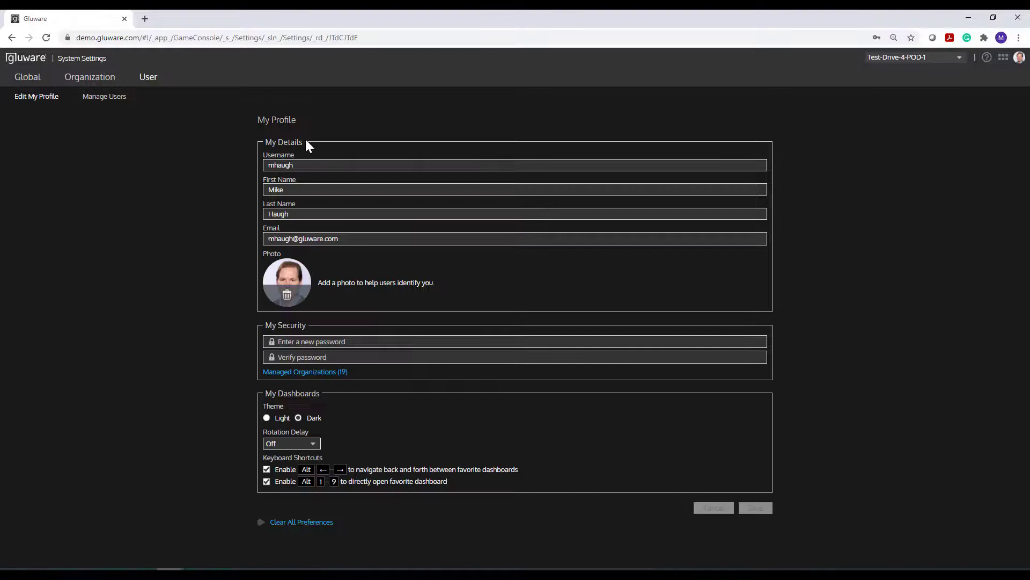
Step: Review the organization's licensing and OS Management settings, and examine the list of available organizations
{"action": "left_click", "coordinate": [103, 86]}
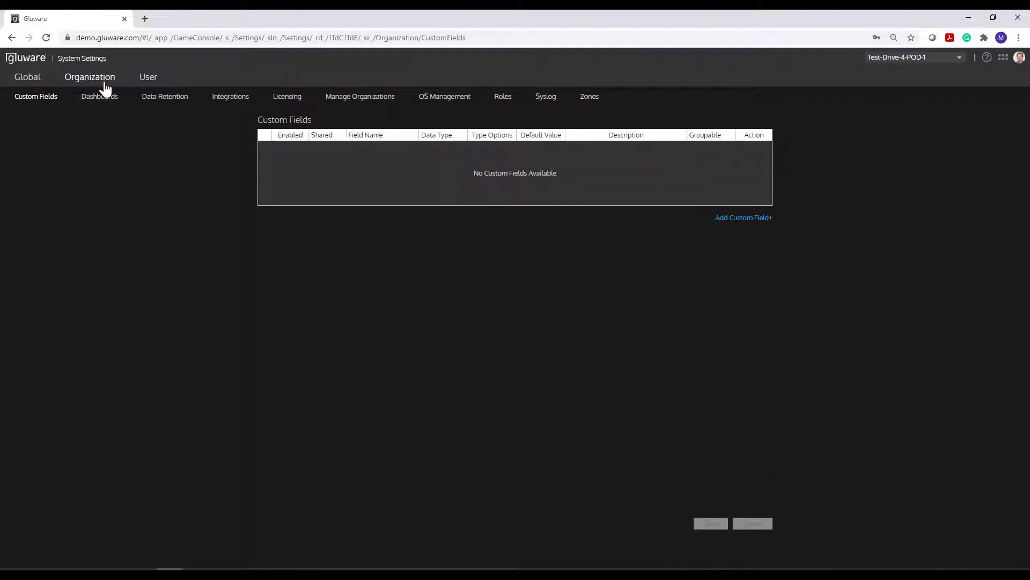
{"action": "left_click", "coordinate": [294, 100]}
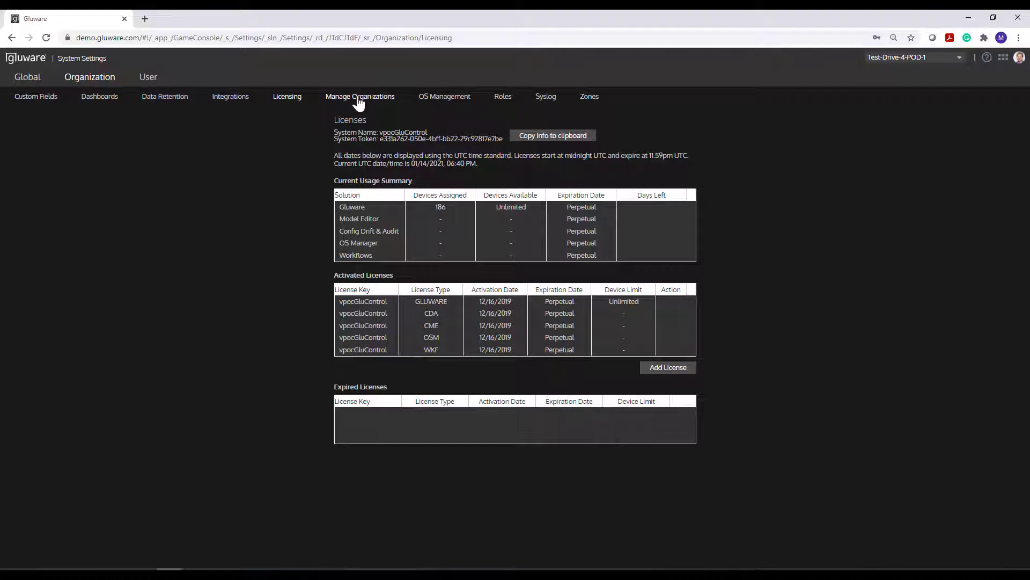
{"action": "left_click", "coordinate": [449, 102]}
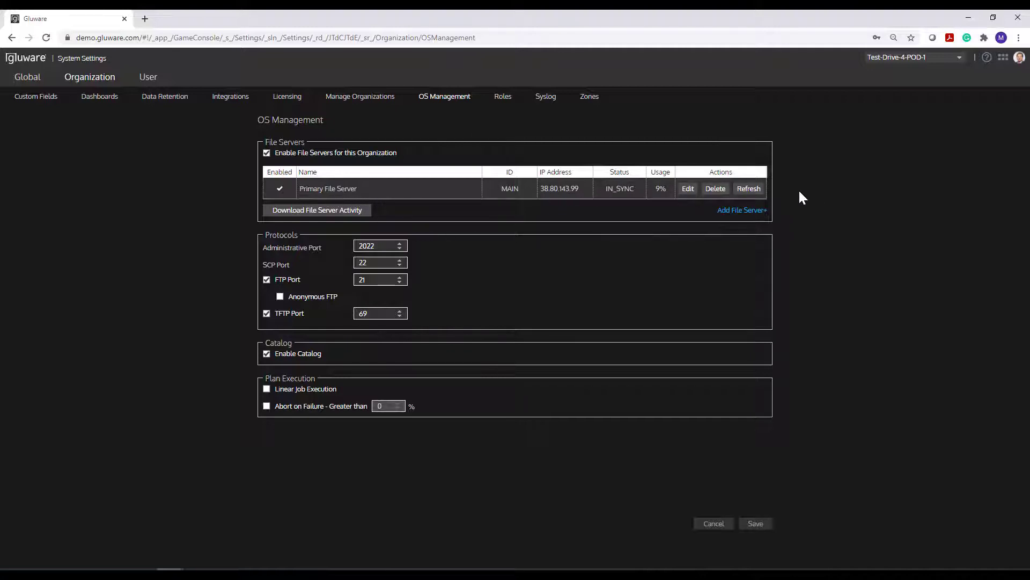
{"action": "left_click", "coordinate": [959, 59]}
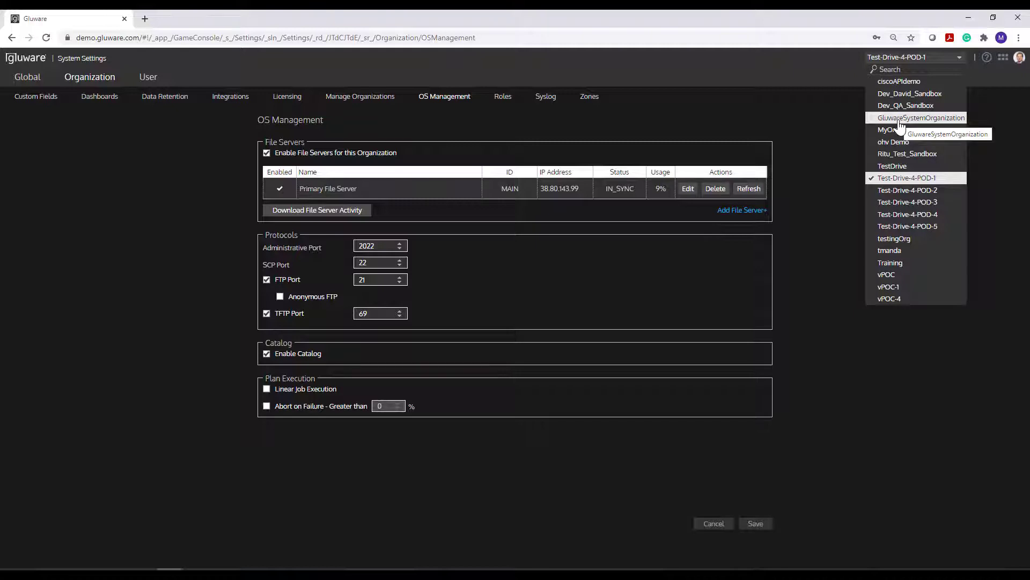
{"action": "left_click", "coordinate": [826, 166]}
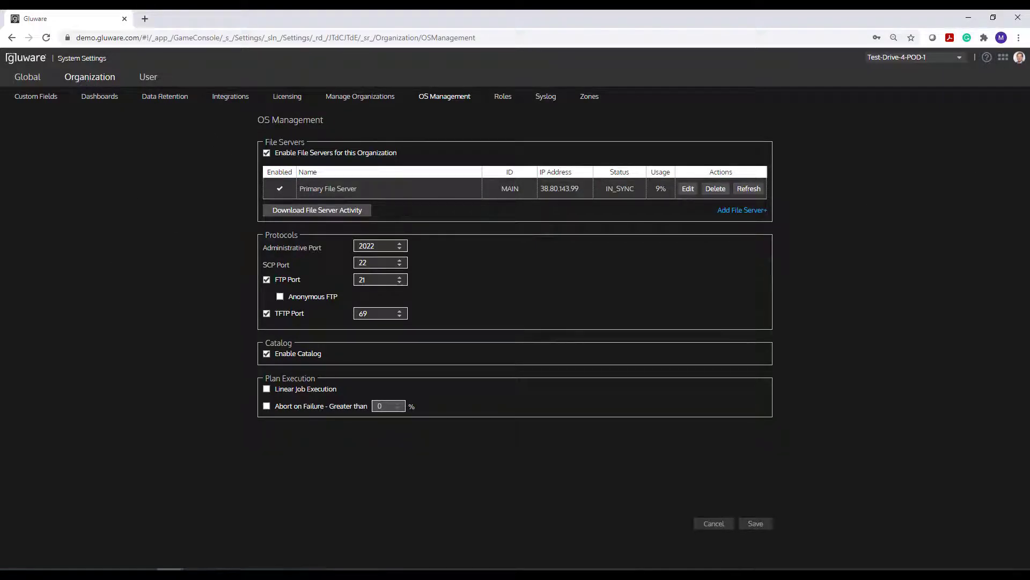
Step: Open the File Server and switch the organization to GluwareSystemOrganization
{"action": "left_click", "coordinate": [1002, 58]}
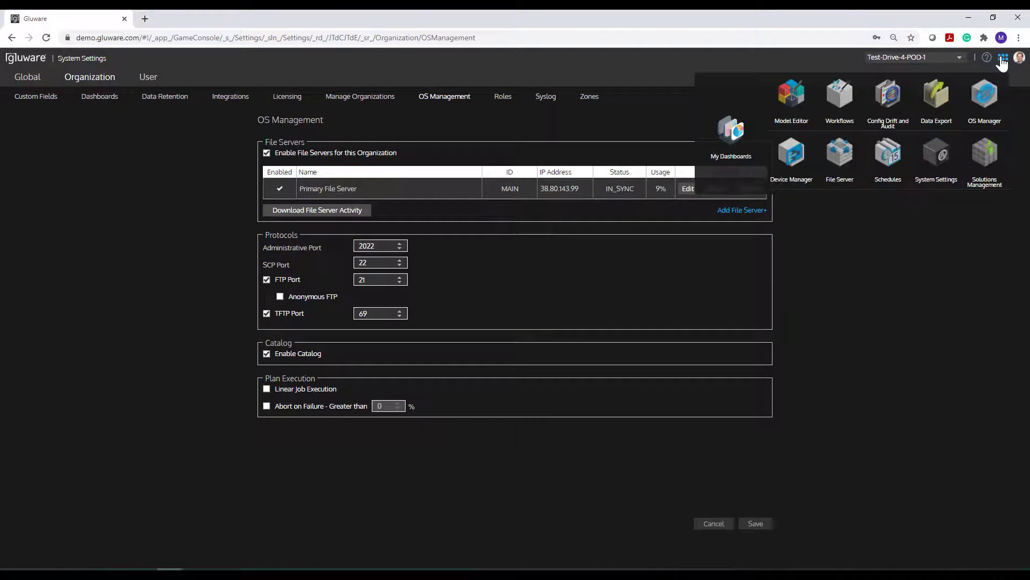
{"action": "left_click", "coordinate": [844, 155]}
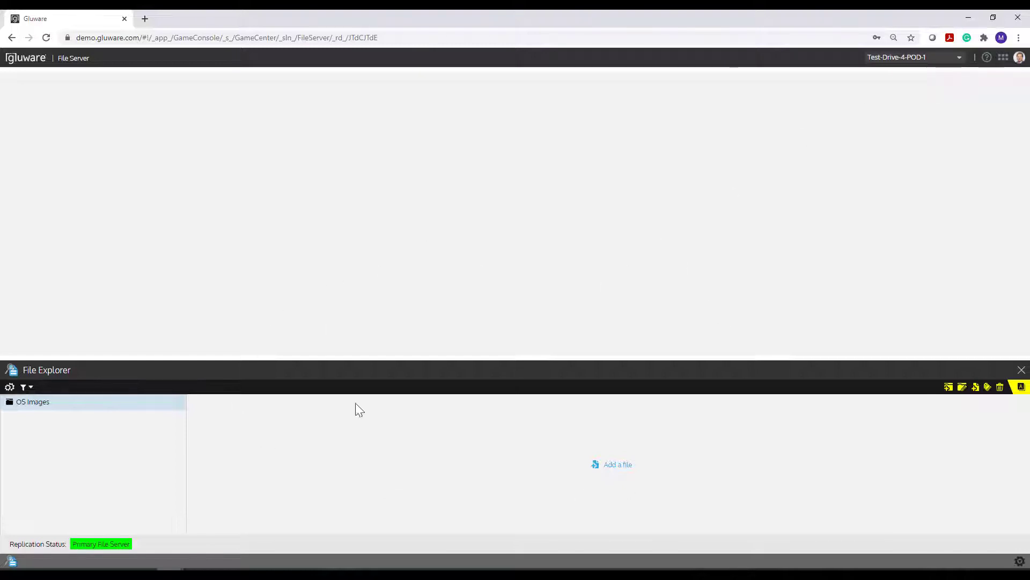
{"action": "left_click", "coordinate": [961, 60]}
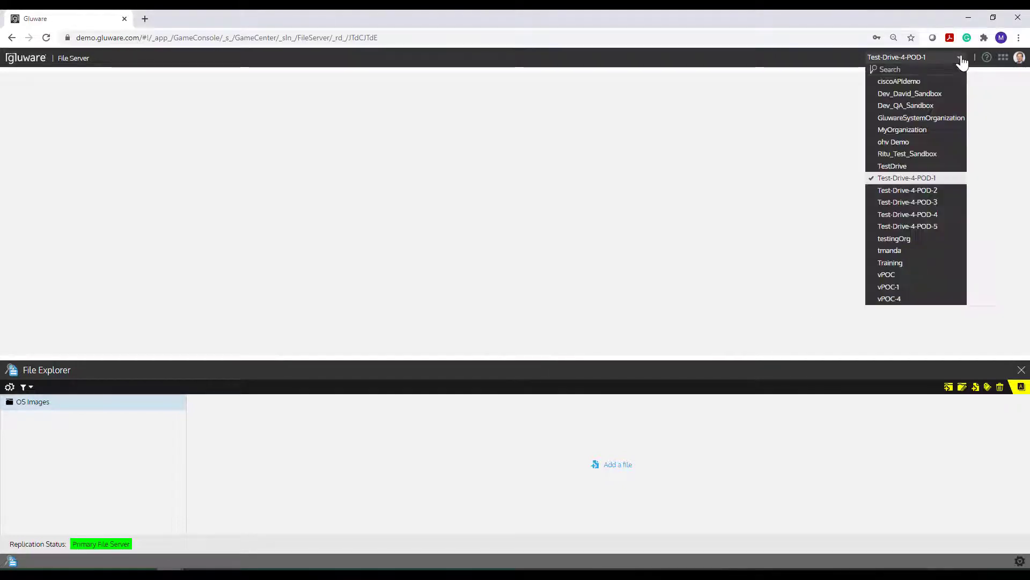
{"action": "left_click", "coordinate": [930, 119]}
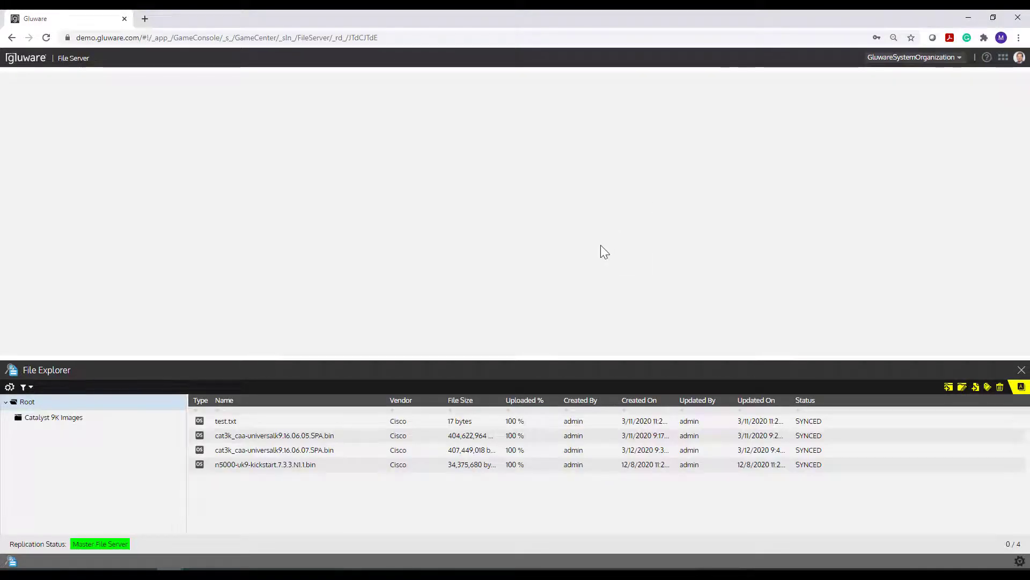
Step: Enlarge the File Explorer and examine the Catalyst 9K Images folder, returning to a collapsed Root folder
{"action": "left_click_drag", "start_coordinate": [496, 357], "coordinate": [502, 275]}
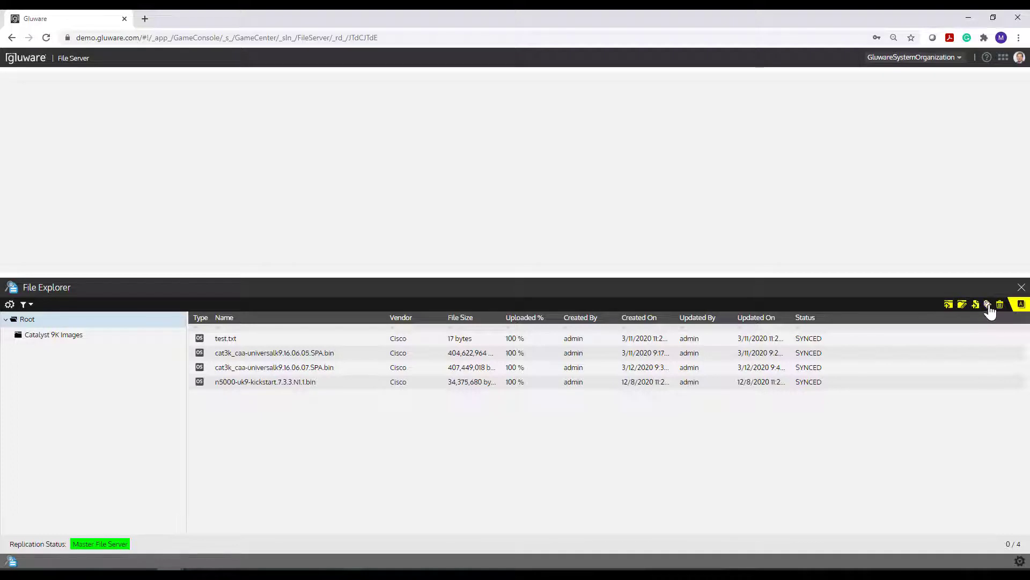
{"action": "left_click", "coordinate": [78, 339]}
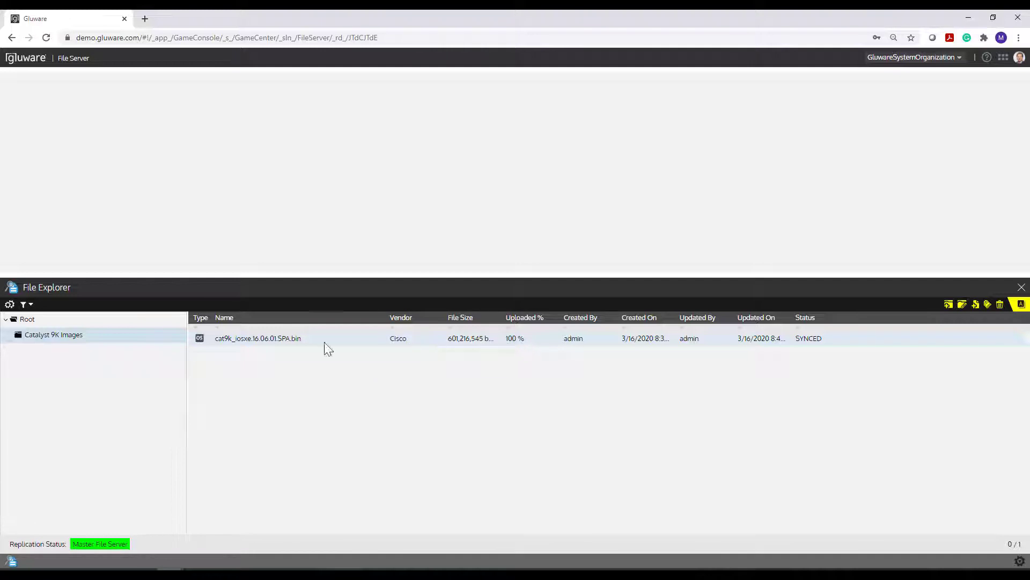
{"action": "left_click", "coordinate": [6, 320]}
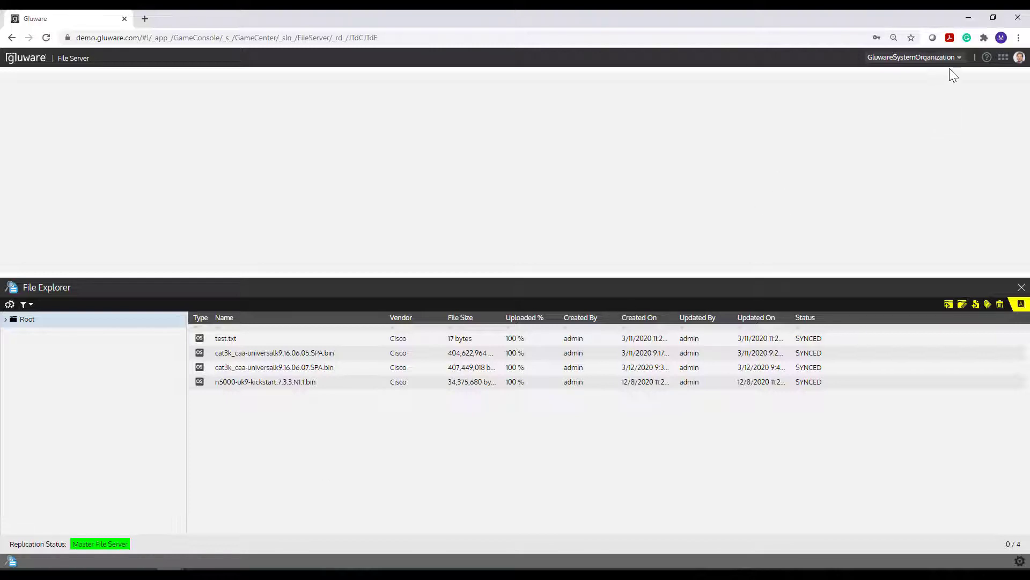
Step: Switch the organization back to Test-Drive-4-POD-1
{"action": "left_click", "coordinate": [959, 58]}
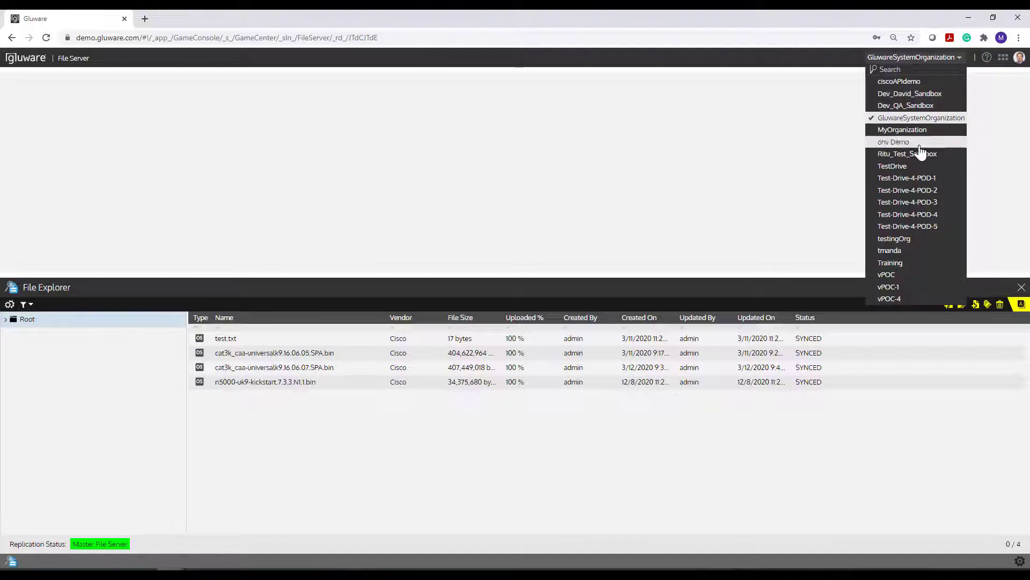
{"action": "left_click", "coordinate": [890, 182]}
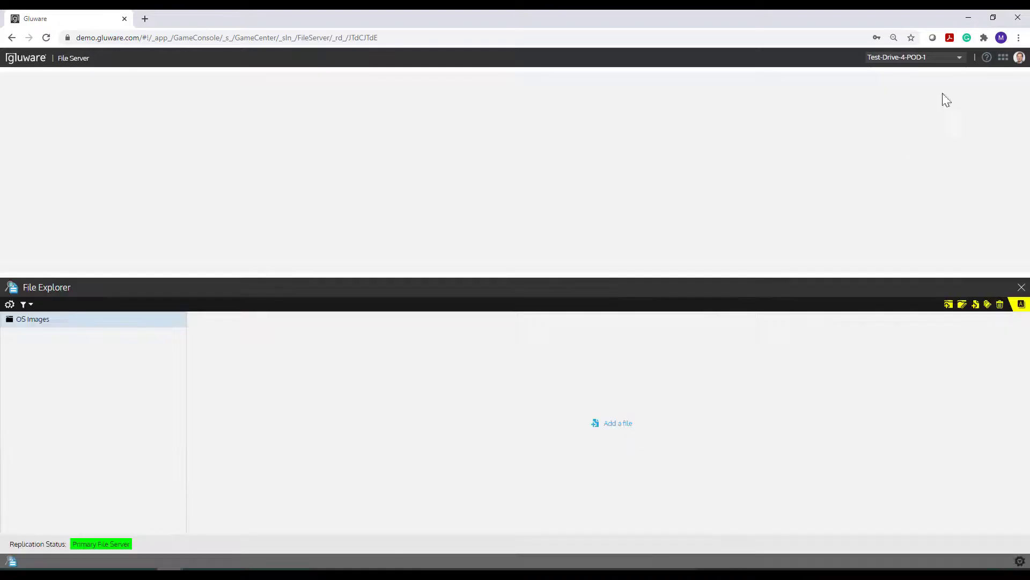
{"action": "left_click", "coordinate": [959, 60]}
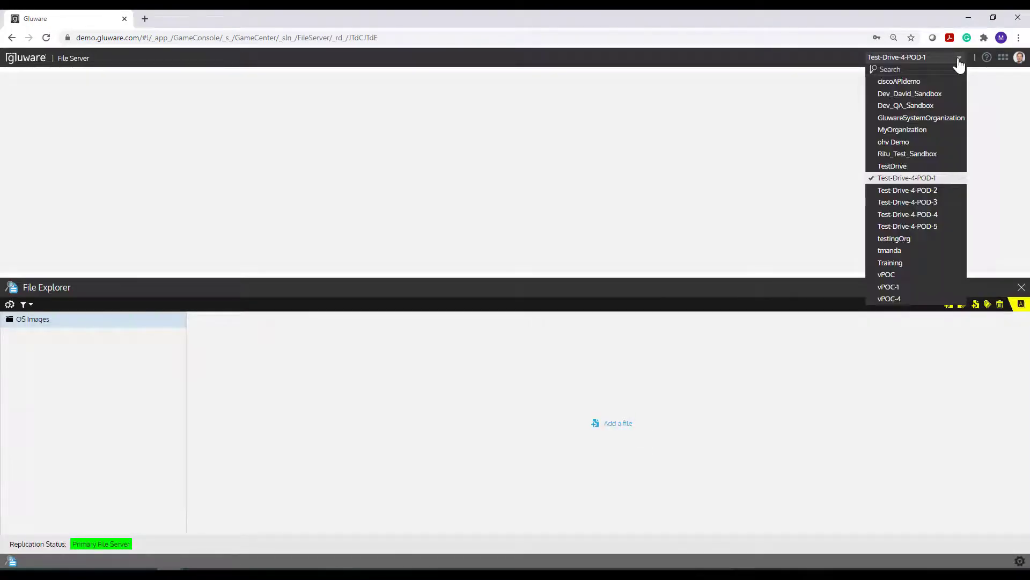
Step: Open OS Manager and view its OS catalog
{"action": "left_click", "coordinate": [1003, 59]}
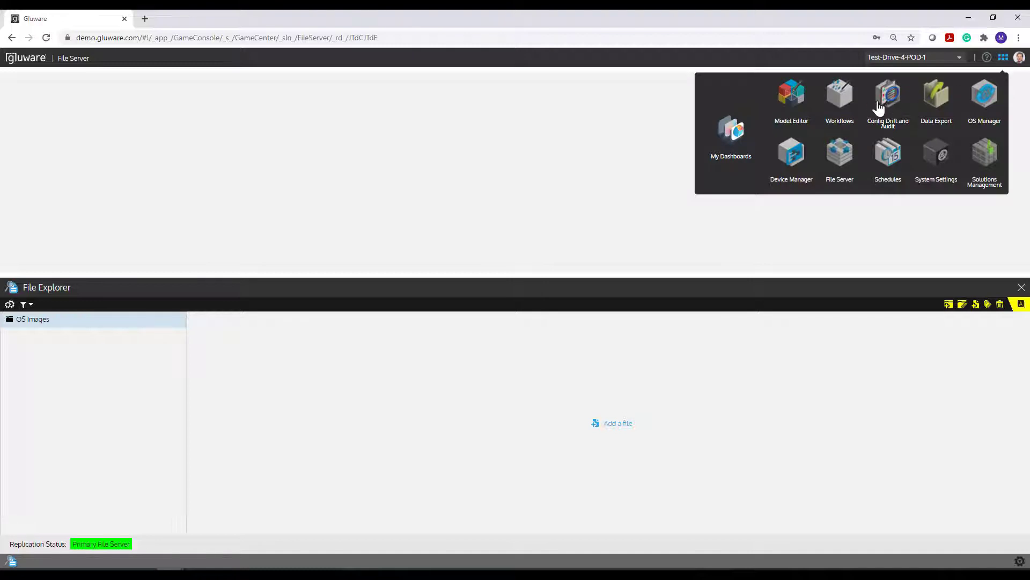
{"action": "left_click", "coordinate": [990, 99]}
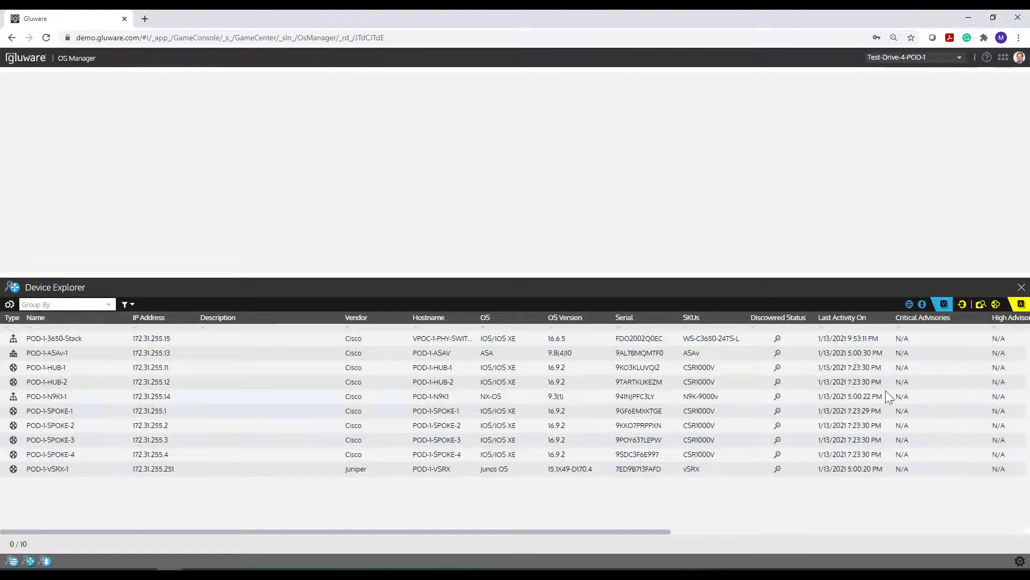
{"action": "left_click", "coordinate": [909, 304]}
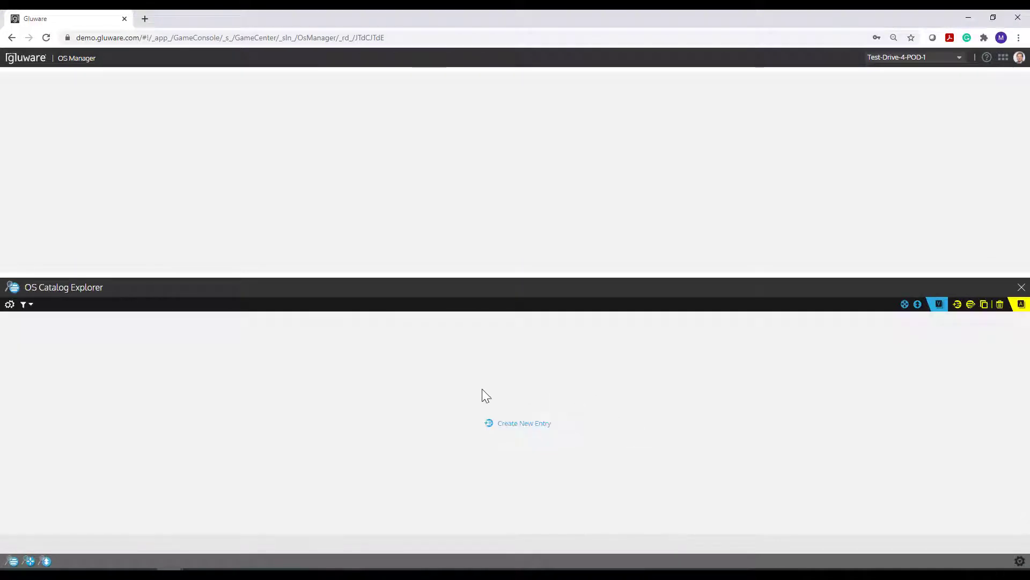
Step: Create a new OS plan named "OS Upgrade Transfer"
{"action": "left_click", "coordinate": [916, 305]}
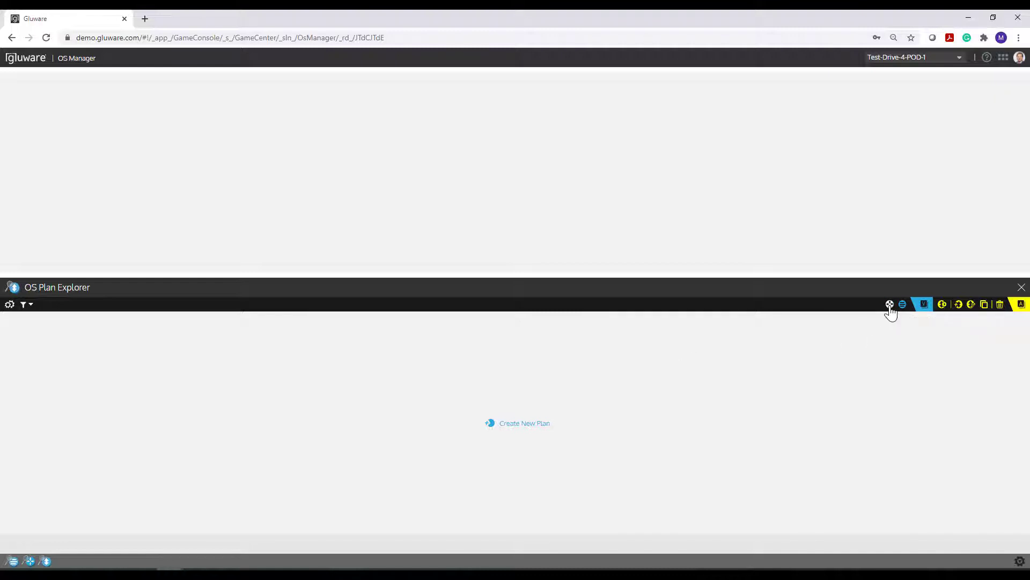
{"action": "left_click", "coordinate": [525, 424]}
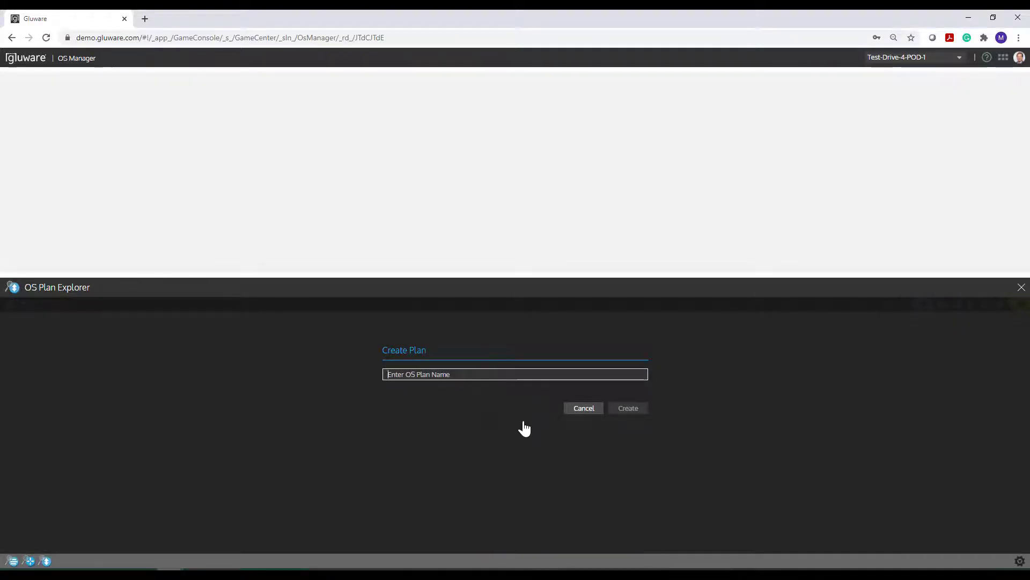
{"action": "type", "text": "OS"}
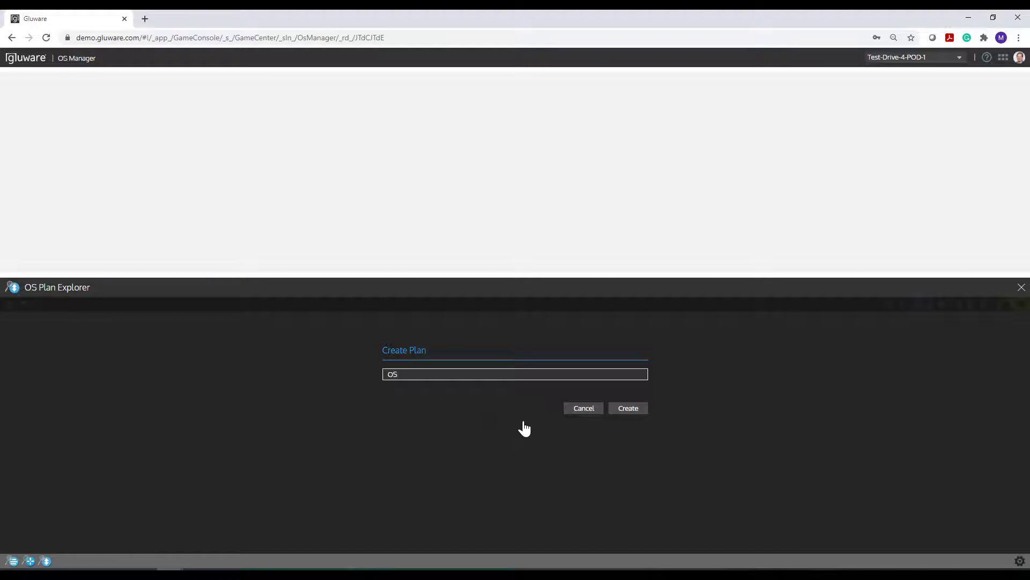
{"action": "type", "text": " Upgrade Transfer"}
{"action": "left_click", "coordinate": [621, 409]}
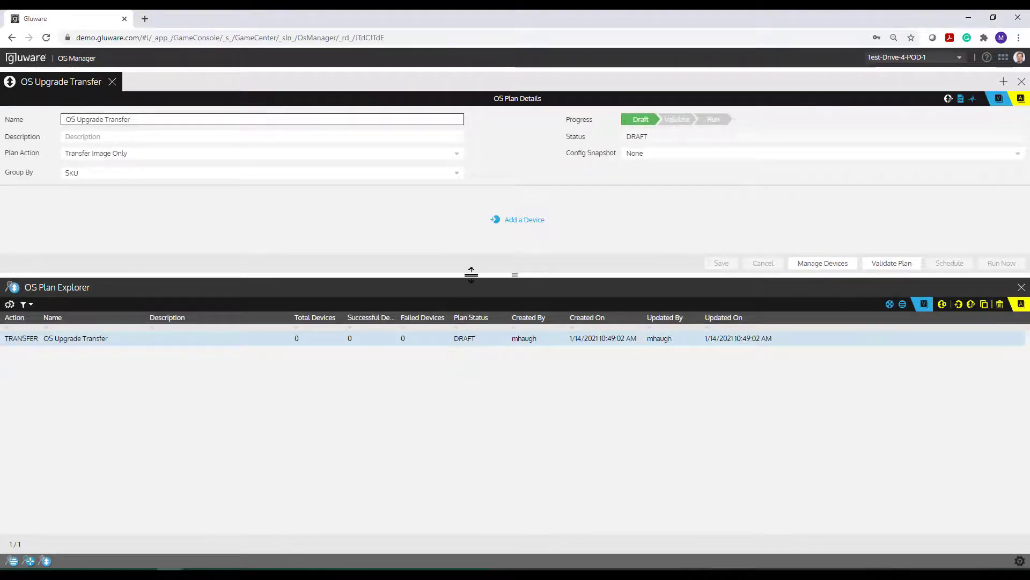
Step: Enlarge the plan details and review the name, description, Plan Action options and Group By options
{"action": "left_click_drag", "start_coordinate": [472, 274], "coordinate": [474, 336]}
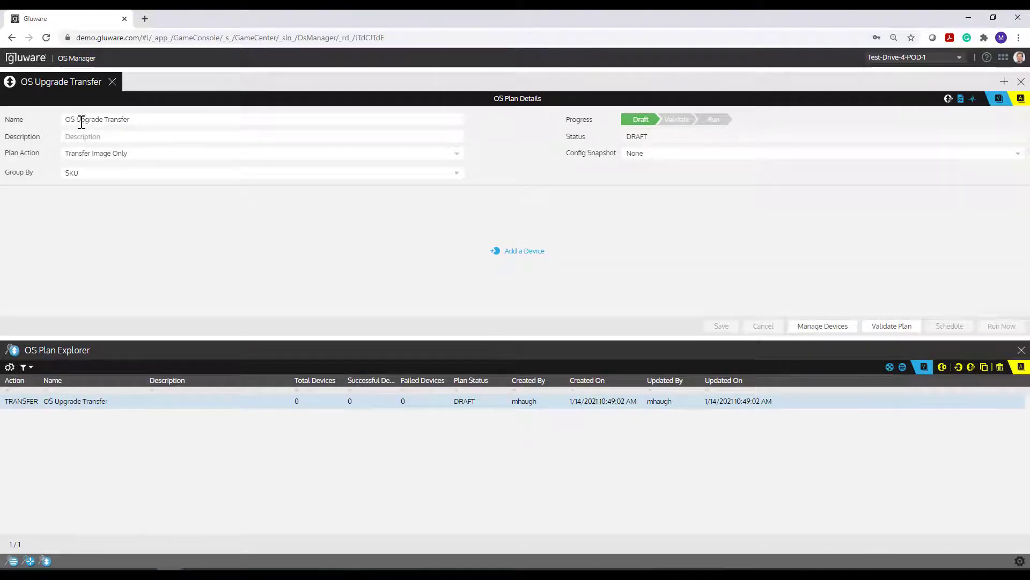
{"action": "left_click_drag", "start_coordinate": [67, 120], "coordinate": [130, 116]}
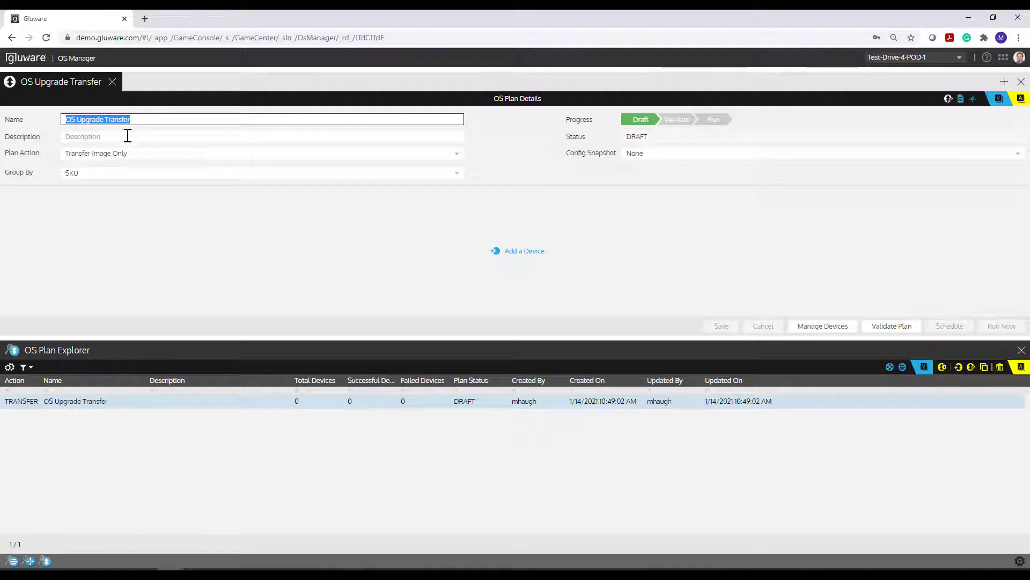
{"action": "left_click", "coordinate": [128, 135]}
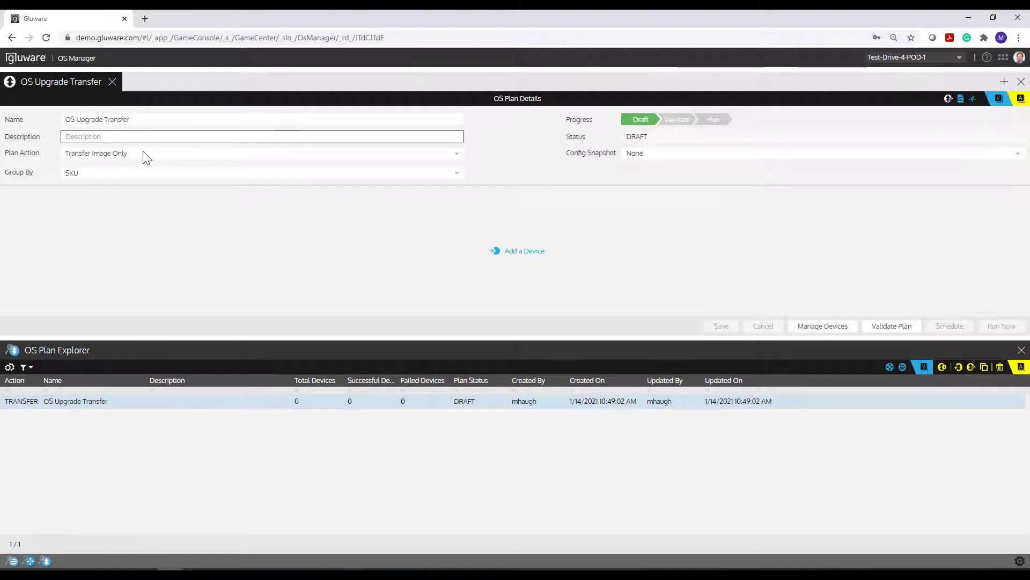
{"action": "left_click", "coordinate": [145, 154]}
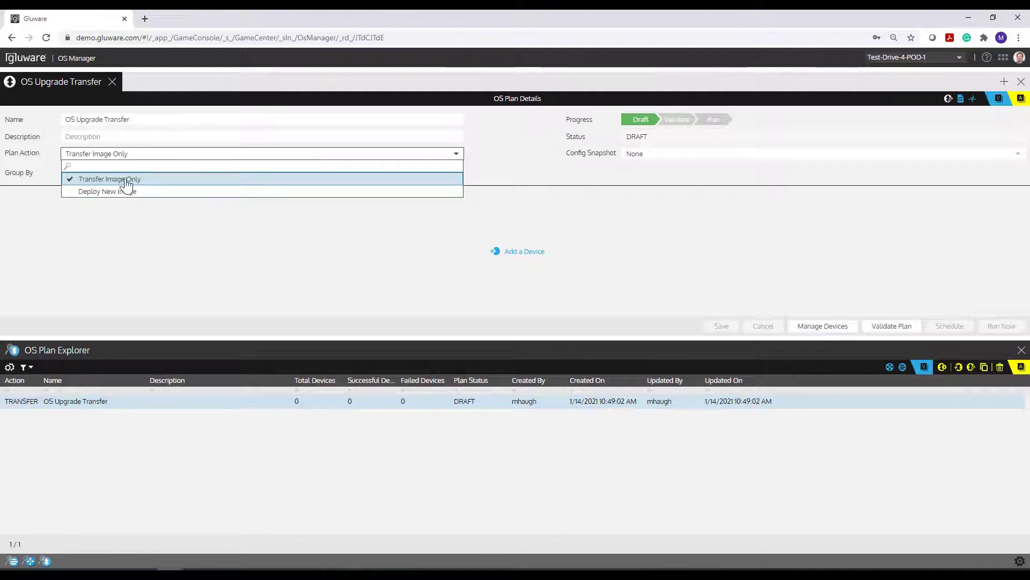
{"action": "left_click", "coordinate": [210, 185]}
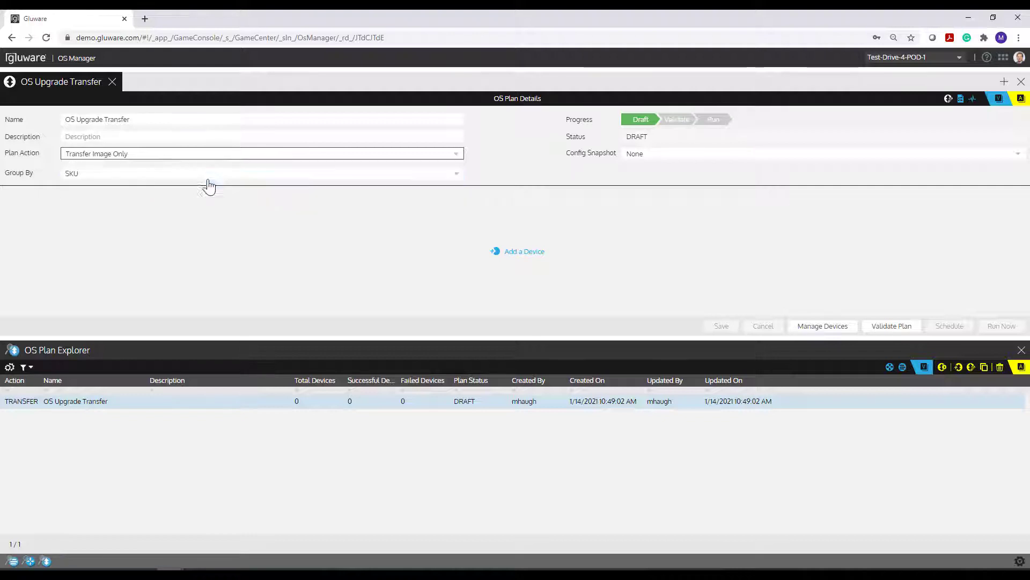
{"action": "left_click", "coordinate": [146, 175]}
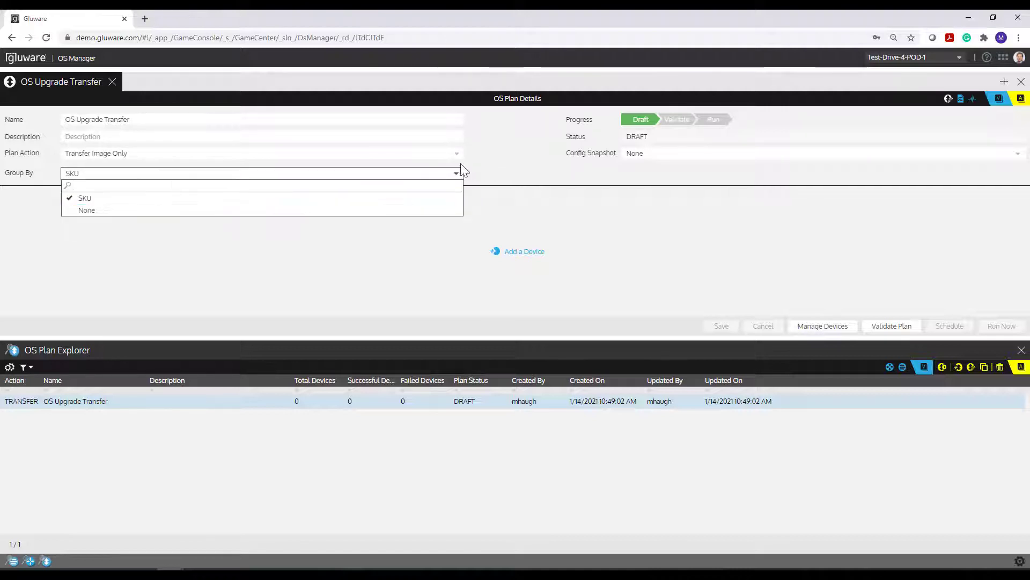
{"action": "left_click", "coordinate": [482, 169]}
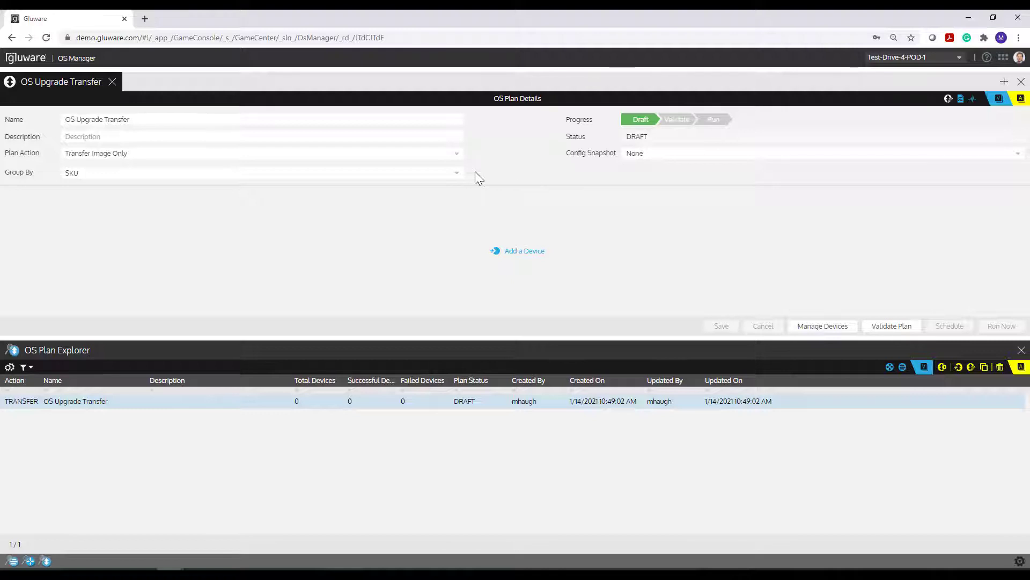
Step: Add the POD-1-3650-Stack device to the plan's selected devices
{"action": "left_click", "coordinate": [517, 252]}
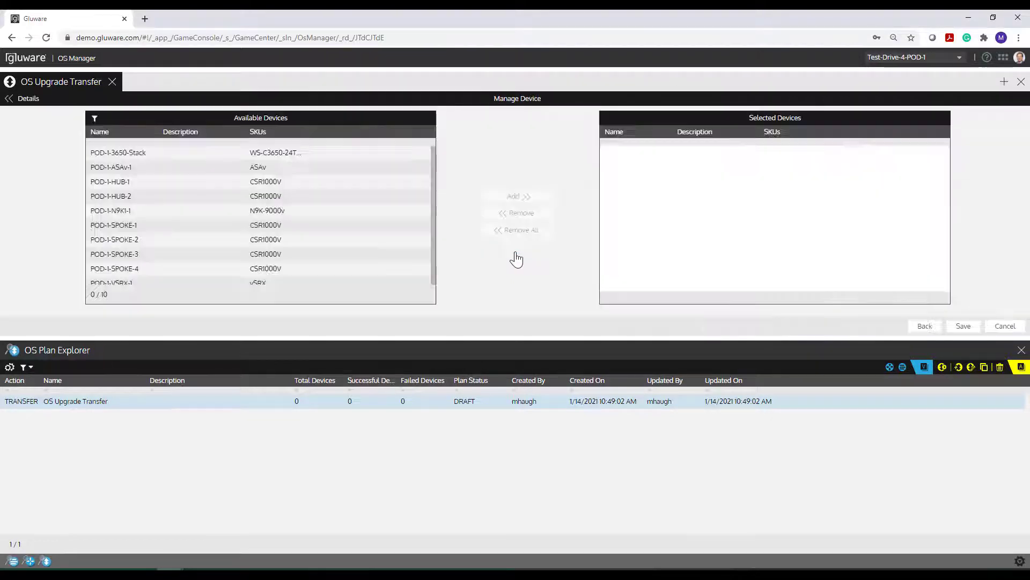
{"action": "left_click", "coordinate": [103, 154]}
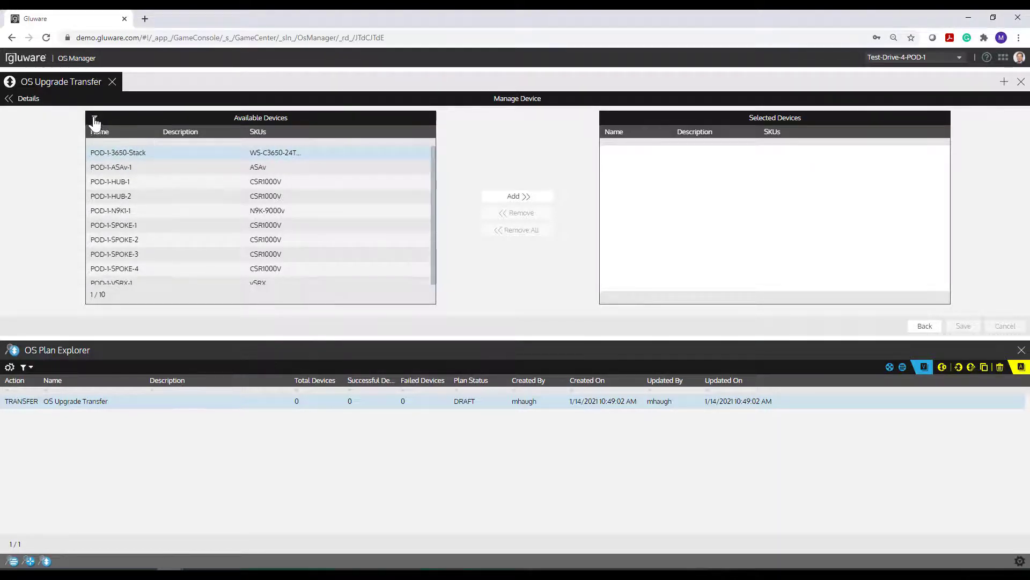
{"action": "left_click", "coordinate": [487, 200]}
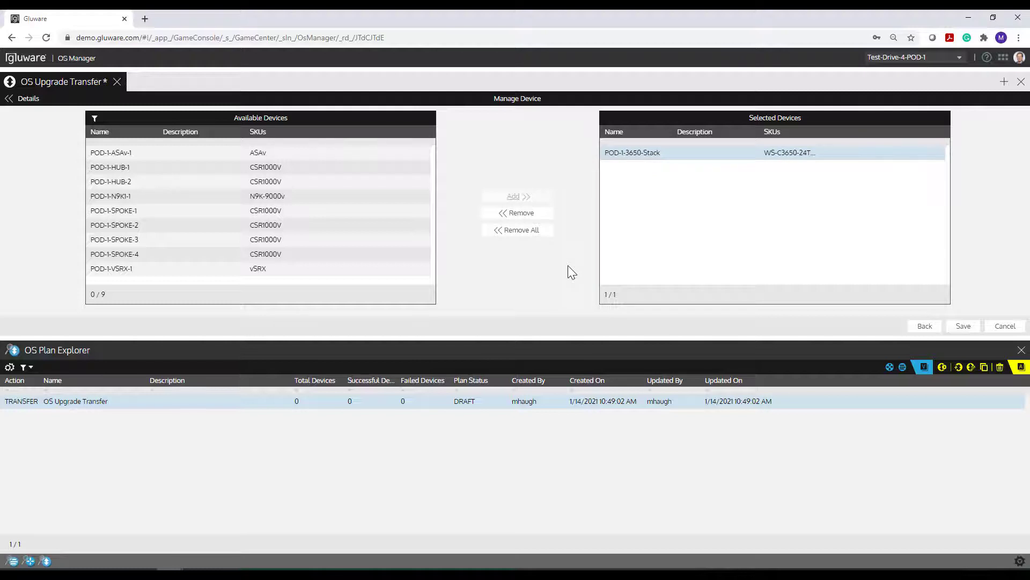
Step: Save the plan's device selection and expand the WS-C3650-24TS-L group in the plan details
{"action": "left_click", "coordinate": [963, 327]}
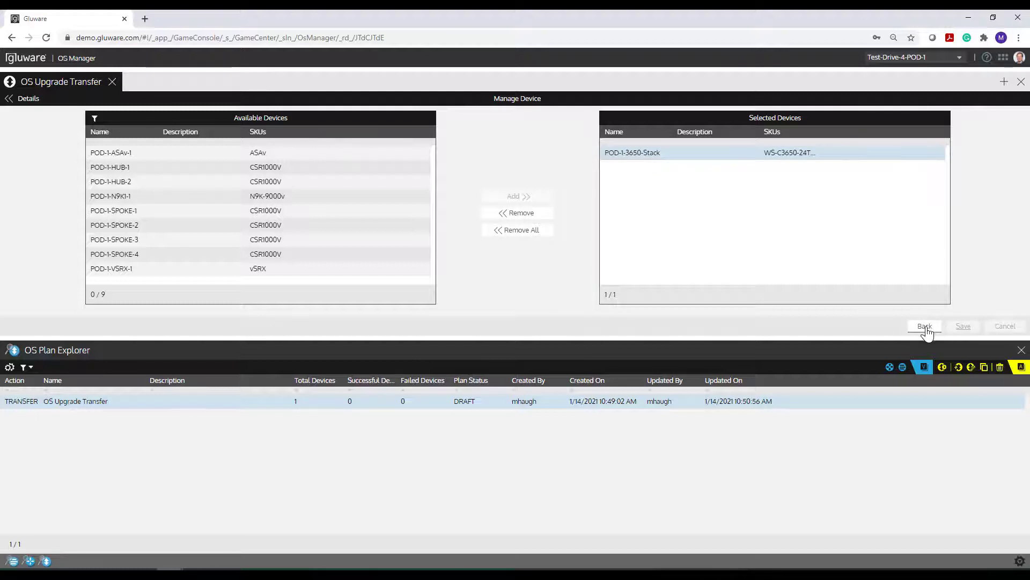
{"action": "left_click", "coordinate": [926, 328]}
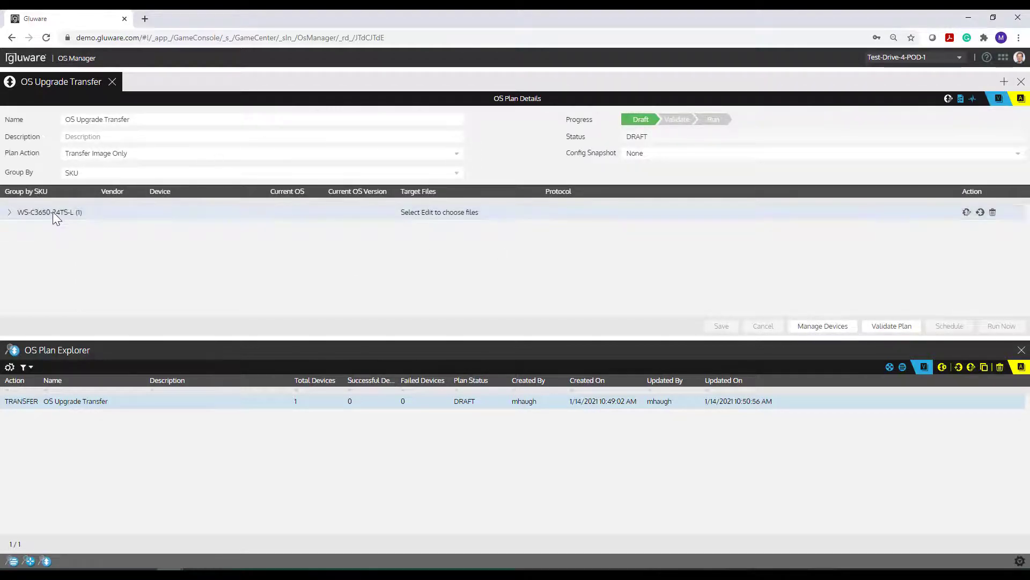
{"action": "left_click", "coordinate": [9, 214]}
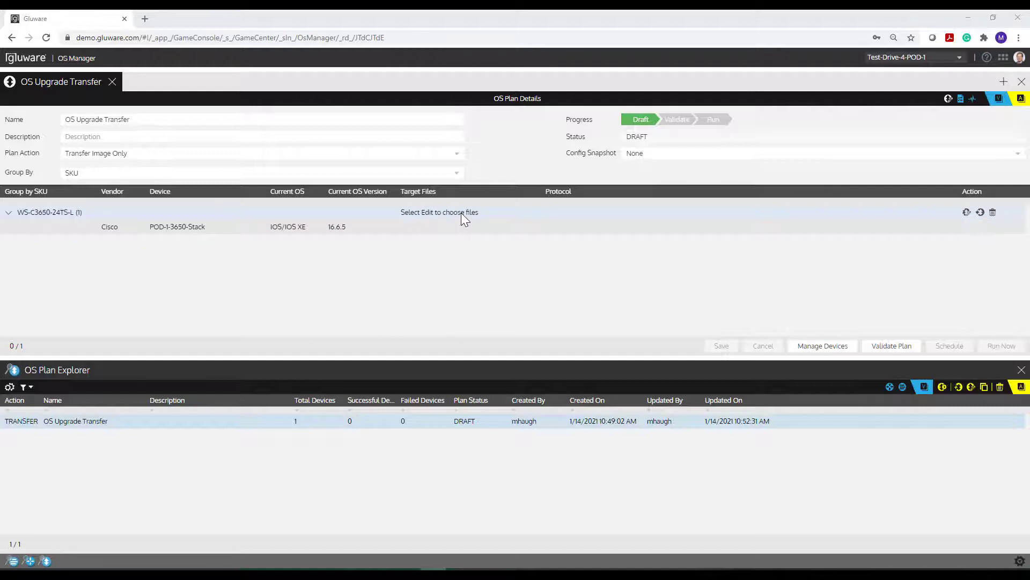
Step: Edit the WS-C3650-24TS-L group's target files, using Server as image source and adding cat3k_caa-universalk9.16.06.07.SPA.bin from Root
{"action": "left_click", "coordinate": [966, 212]}
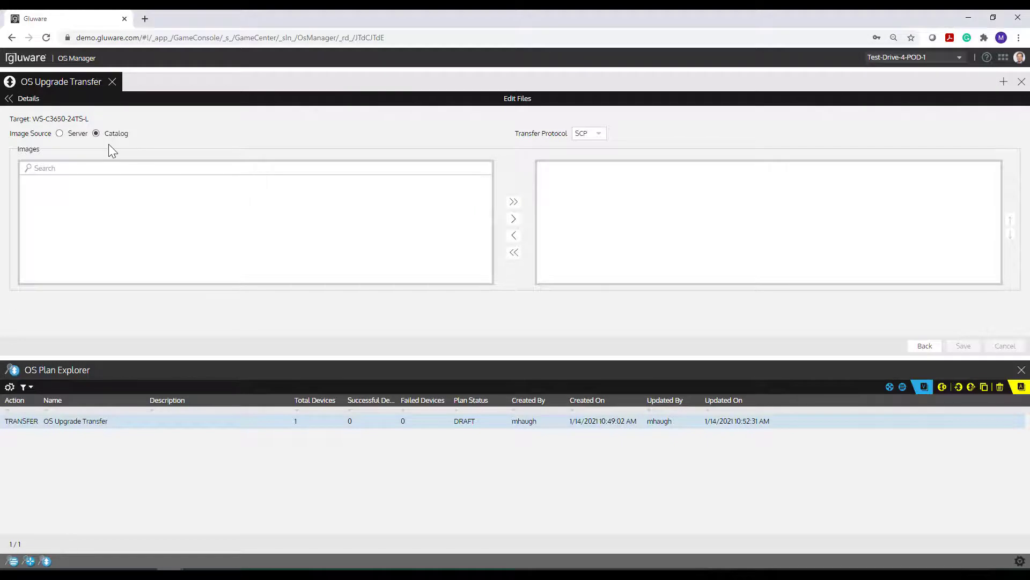
{"action": "left_click", "coordinate": [59, 134]}
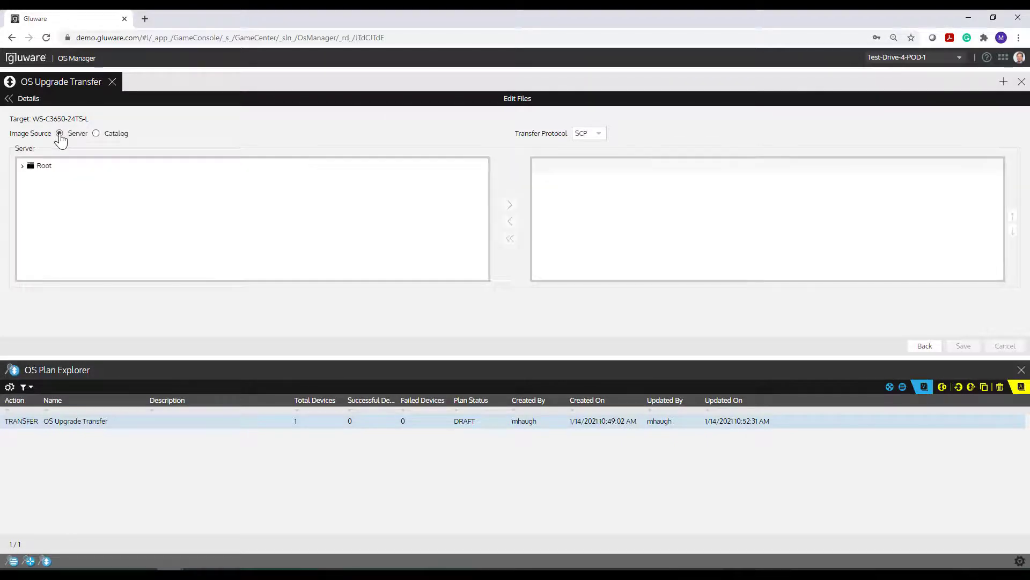
{"action": "left_click", "coordinate": [22, 167]}
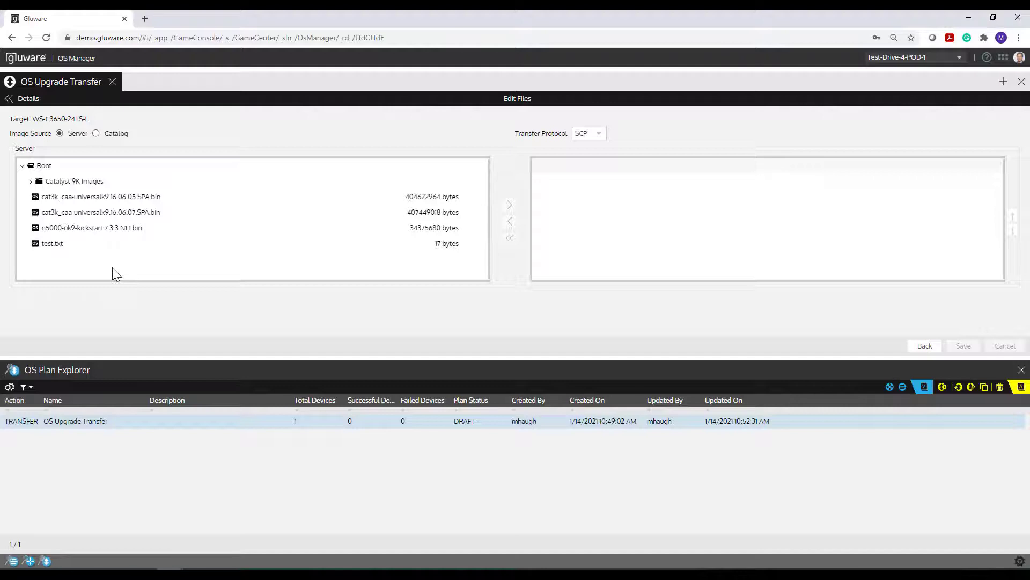
{"action": "left_click", "coordinate": [114, 215]}
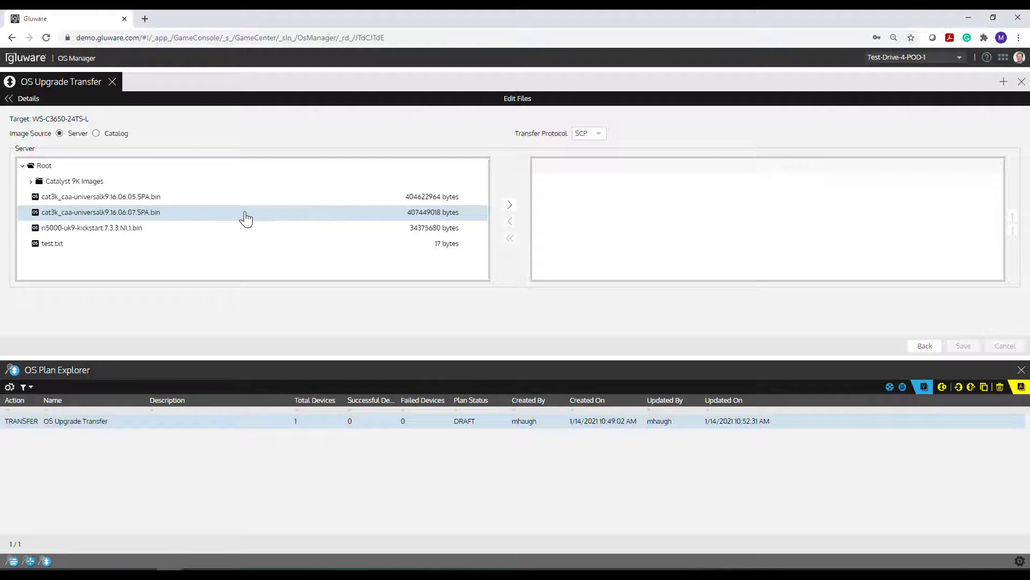
{"action": "left_click", "coordinate": [508, 209]}
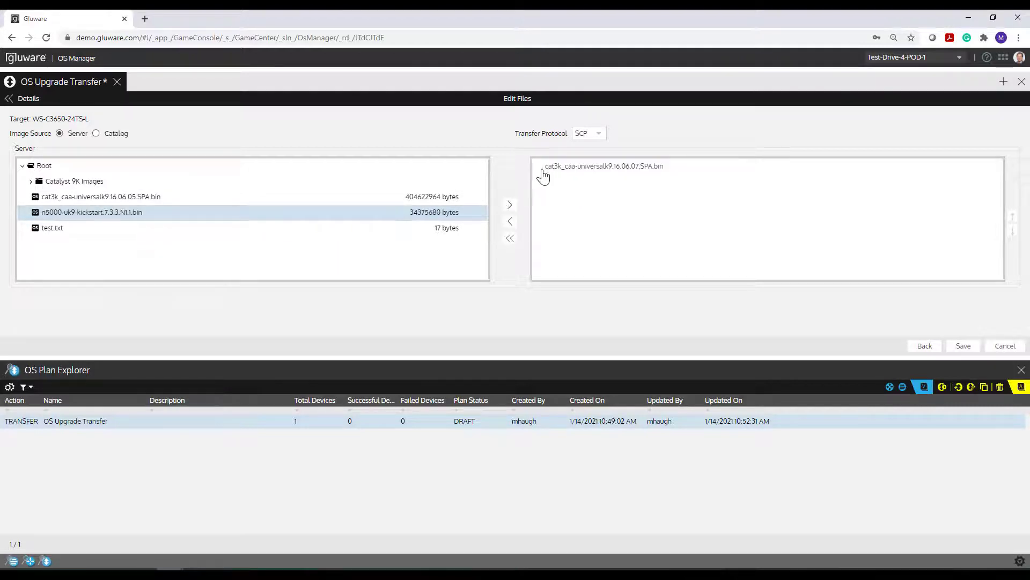
Step: Set the transfer protocol to TFTP, save the file settings and return to the plan details
{"action": "left_click", "coordinate": [599, 134]}
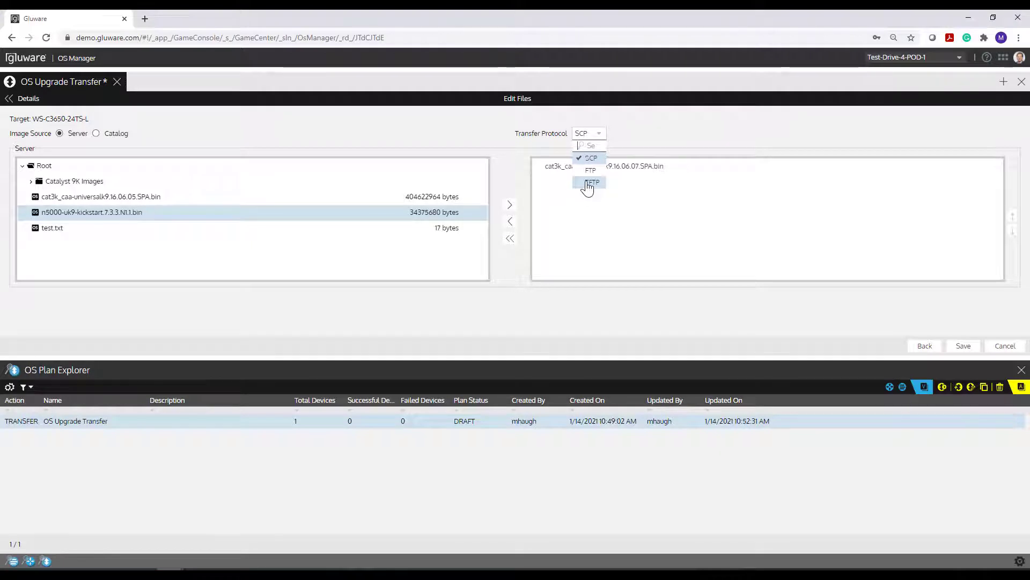
{"action": "left_click", "coordinate": [587, 188]}
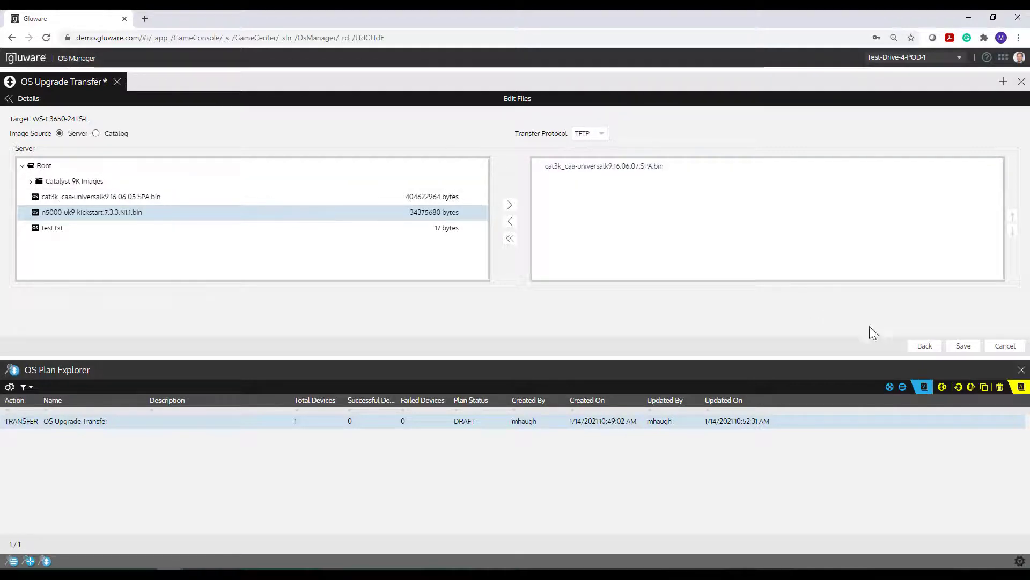
{"action": "left_click", "coordinate": [963, 346]}
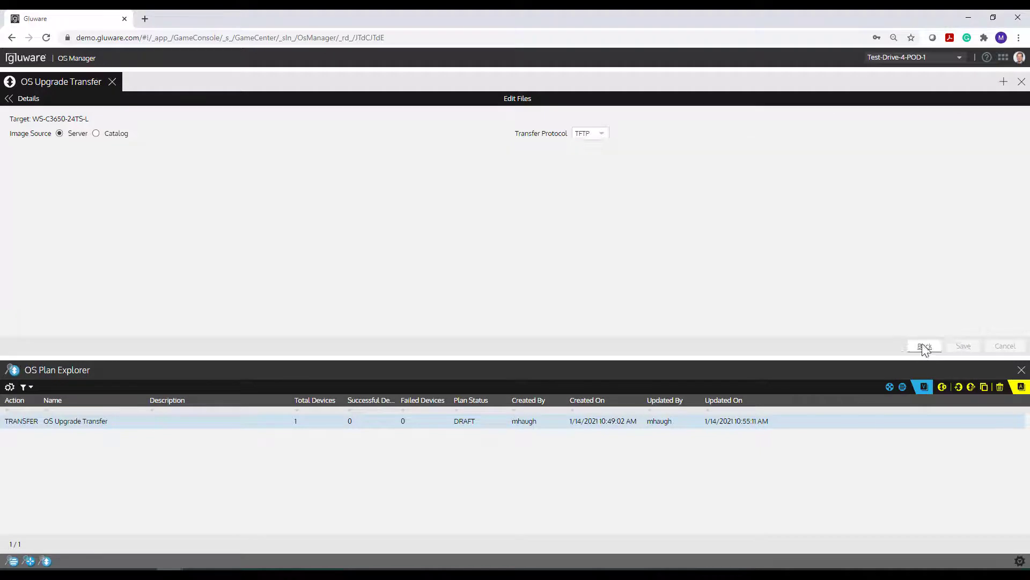
{"action": "left_click", "coordinate": [924, 347]}
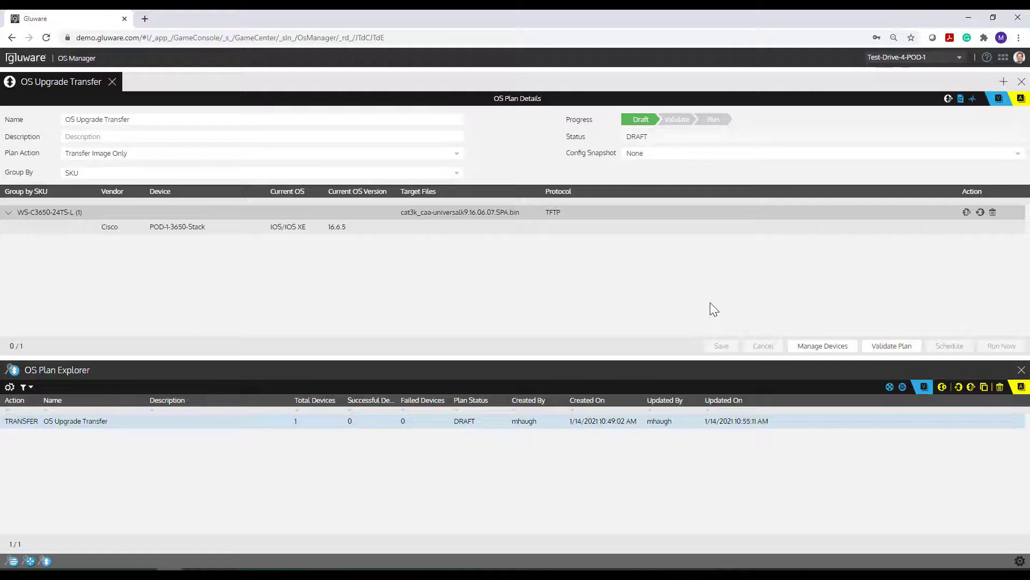
Step: Validate the OS Upgrade Transfer plan, review the warning and error lines in the validation log, and return to the plan details
{"action": "left_click", "coordinate": [884, 349]}
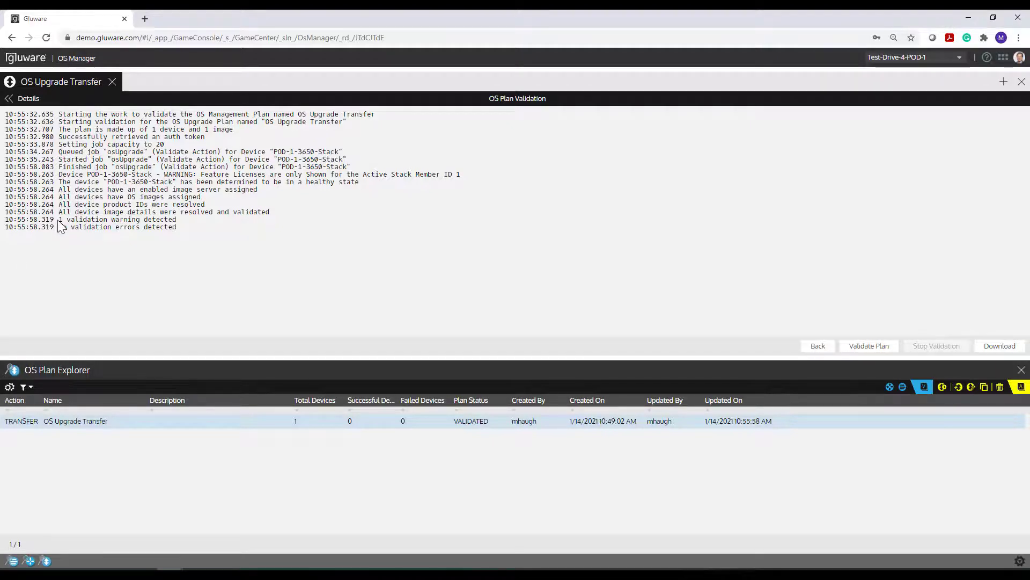
{"action": "left_click_drag", "start_coordinate": [63, 219], "coordinate": [192, 221]}
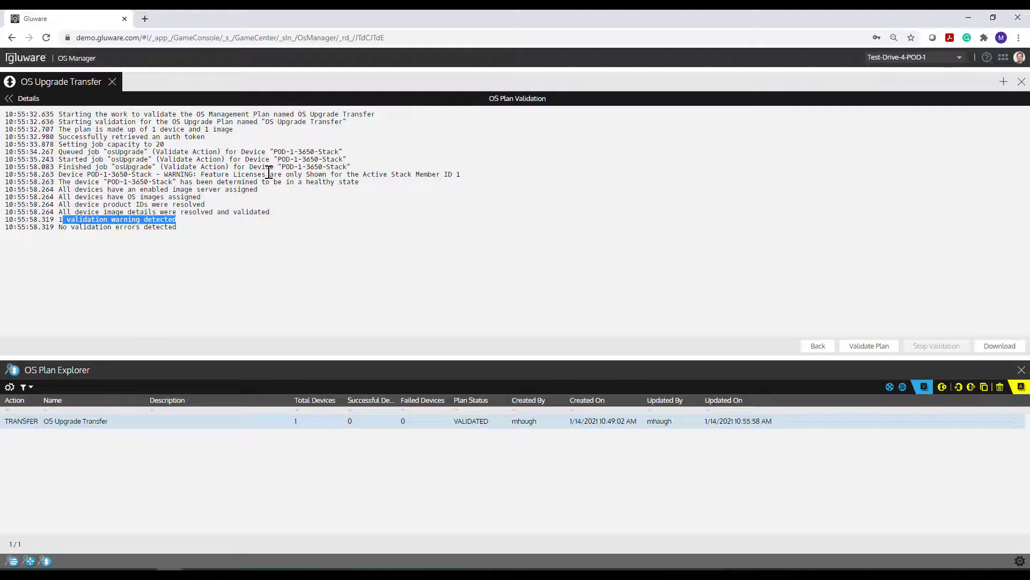
{"action": "left_click_drag", "start_coordinate": [217, 175], "coordinate": [396, 175]}
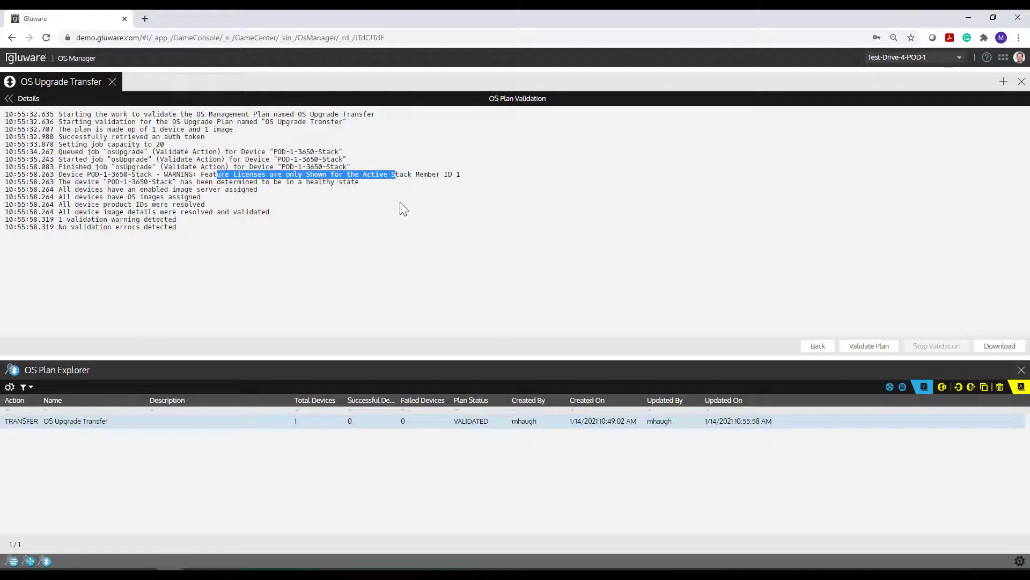
{"action": "left_click", "coordinate": [402, 229]}
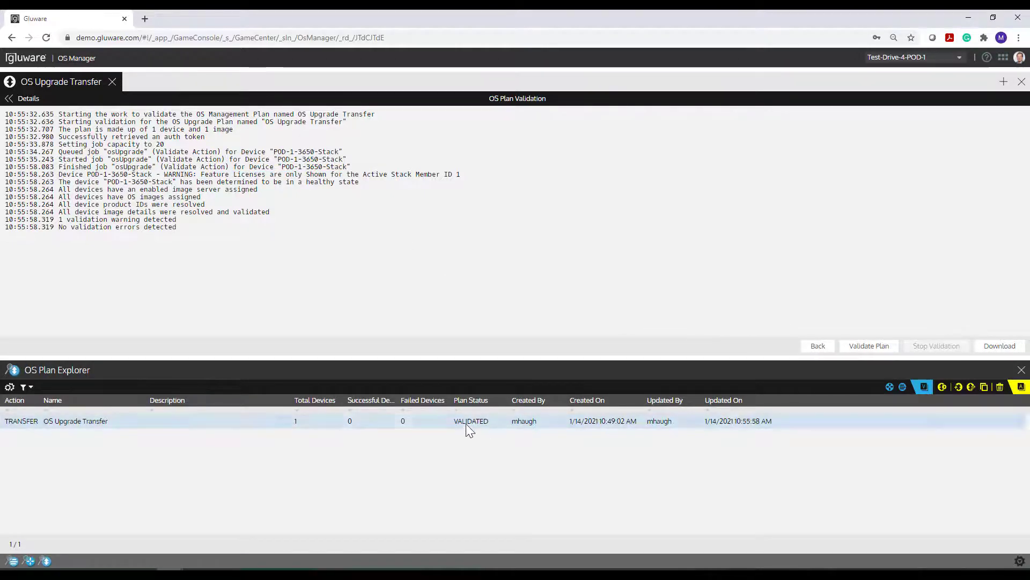
{"action": "left_click", "coordinate": [823, 349]}
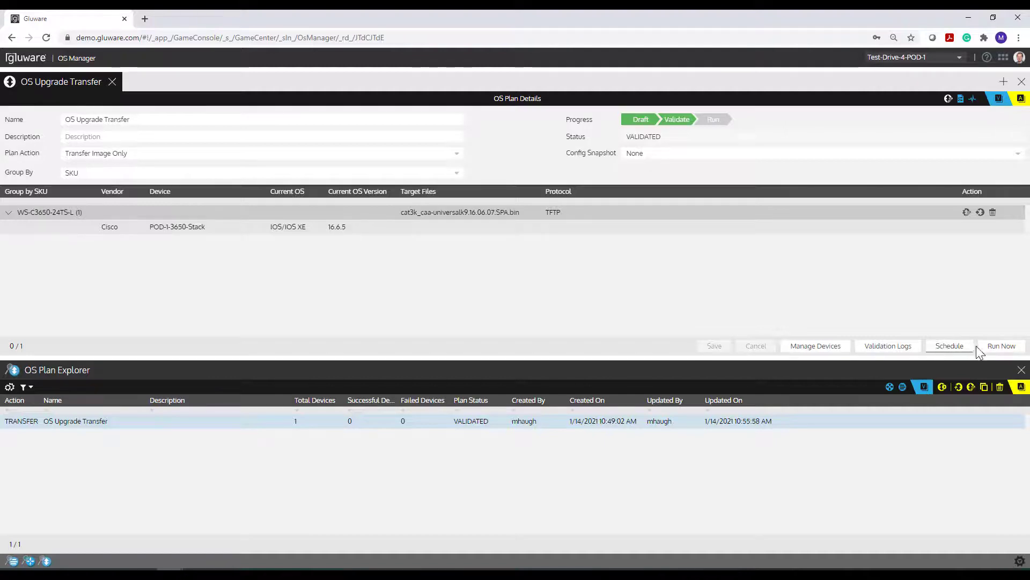
Step: Run the OS Upgrade Transfer plan immediately and open the full execution log for POD-1-3650-Stack
{"action": "left_click", "coordinate": [997, 348]}
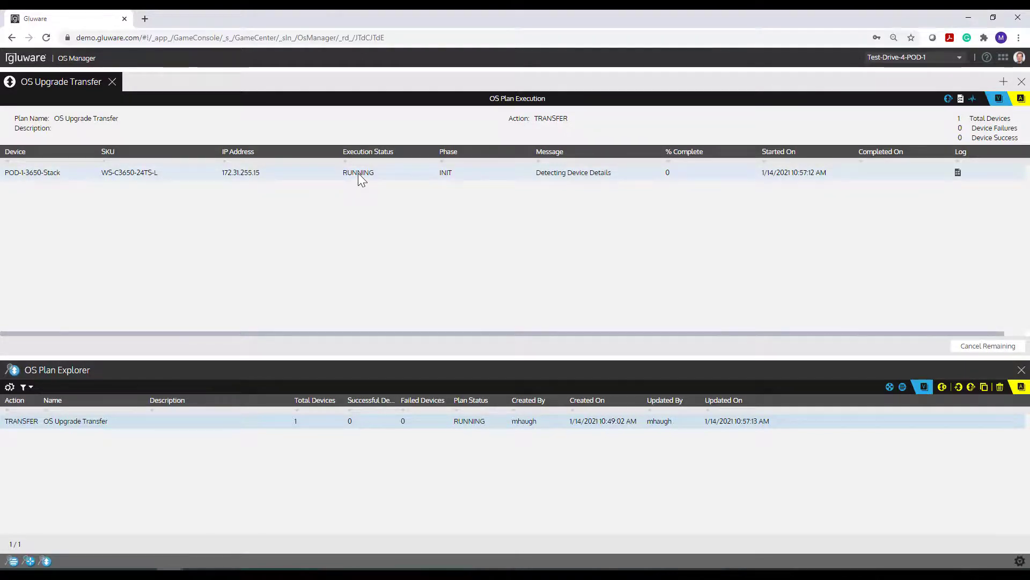
{"action": "left_click", "coordinate": [958, 173]}
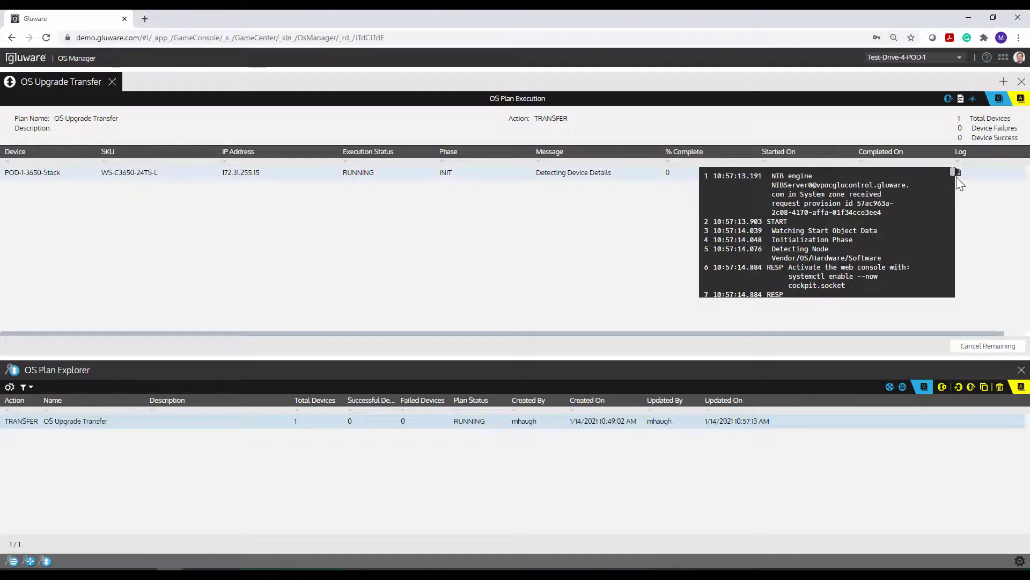
{"action": "left_click", "coordinate": [958, 173]}
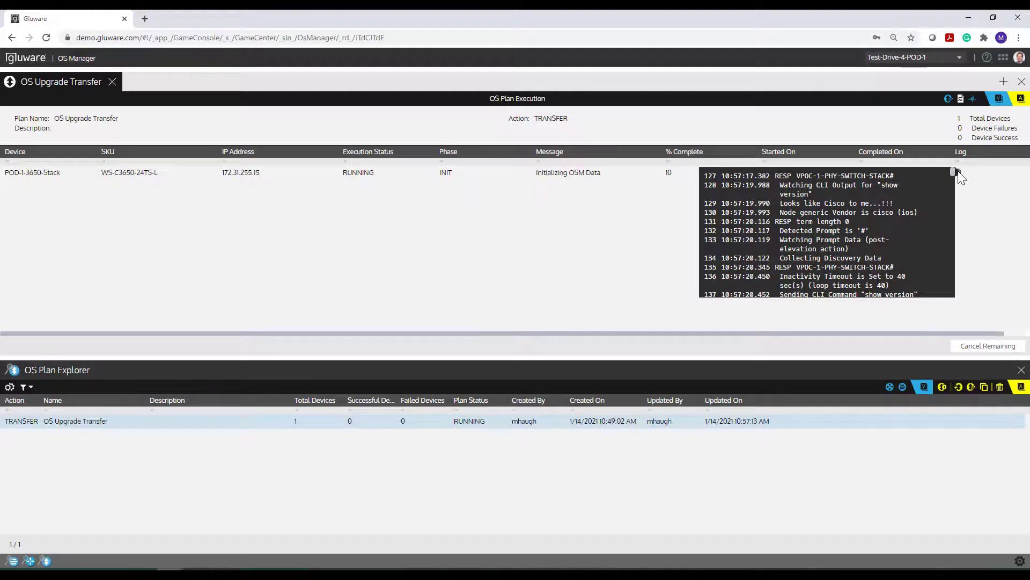
{"action": "left_click", "coordinate": [957, 173]}
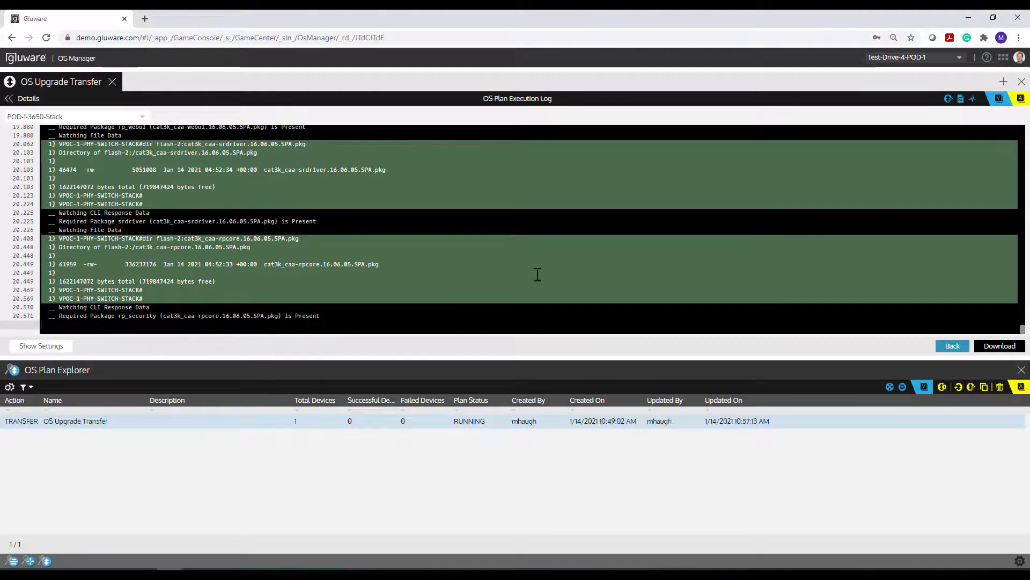
Step: Examine the execution log for the device details, flash directory listings, clean-up of both stack members and image transfer
{"action": "left_click_drag", "start_coordinate": [1023, 328], "coordinate": [1023, 325]}
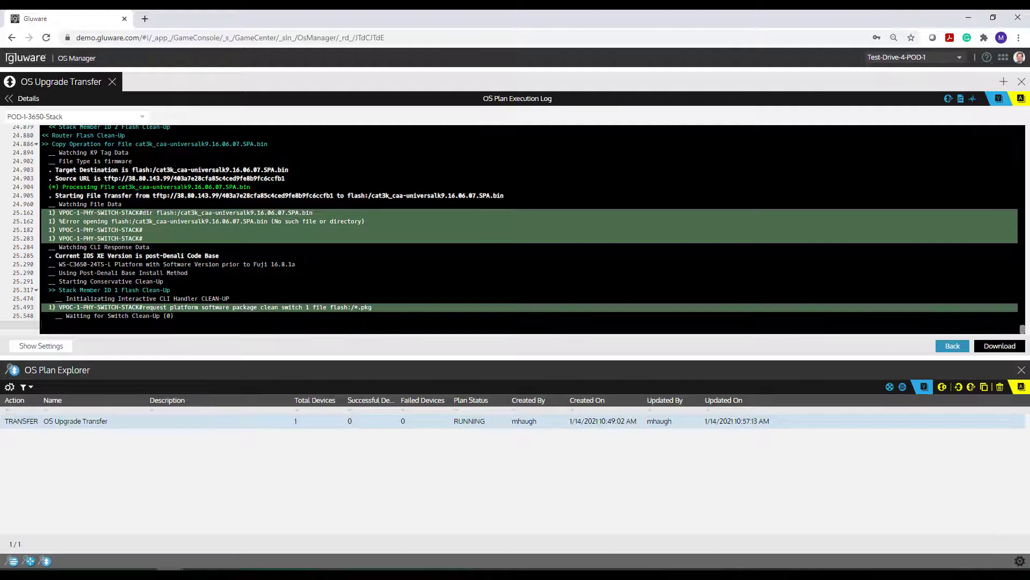
{"action": "scroll", "coordinate": [350, 275], "scroll_direction": "up", "scroll_amount": 10}
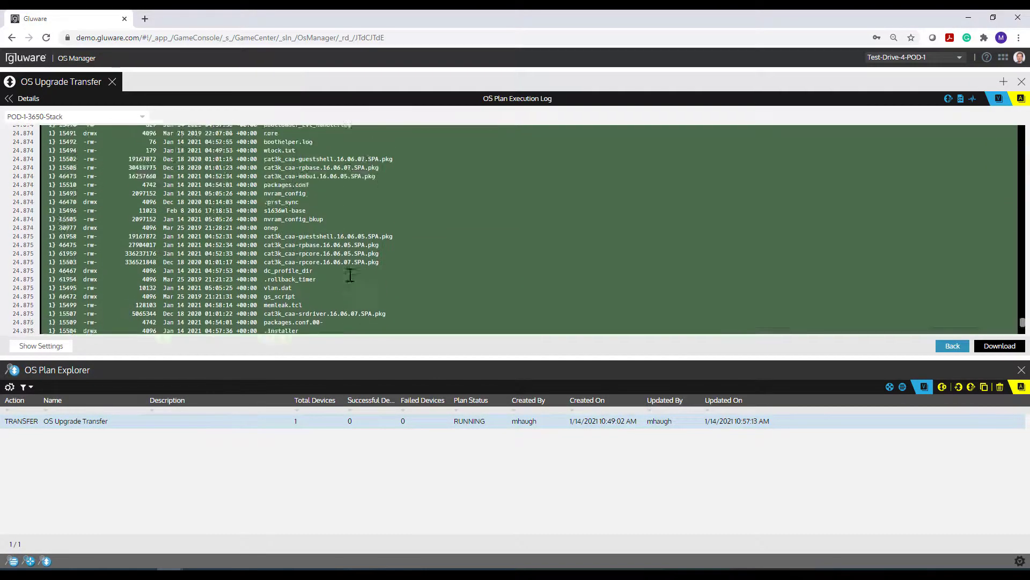
{"action": "scroll", "coordinate": [350, 274], "scroll_direction": "down", "scroll_amount": 5}
{"action": "scroll", "coordinate": [350, 275], "scroll_direction": "up", "scroll_amount": 6}
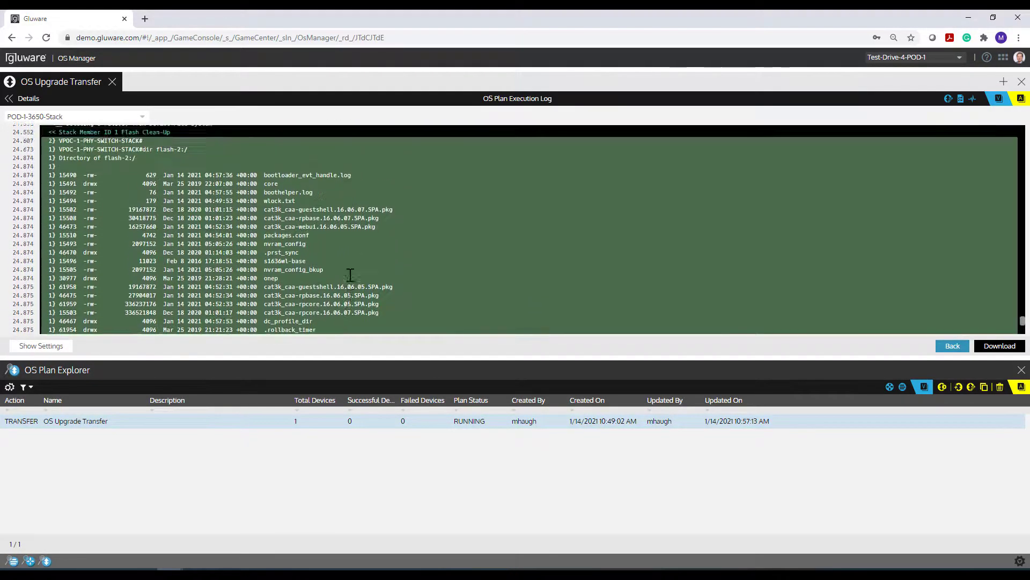
{"action": "scroll", "coordinate": [350, 275], "scroll_direction": "up", "scroll_amount": 2}
{"action": "scroll", "coordinate": [350, 274], "scroll_direction": "down", "scroll_amount": 5}
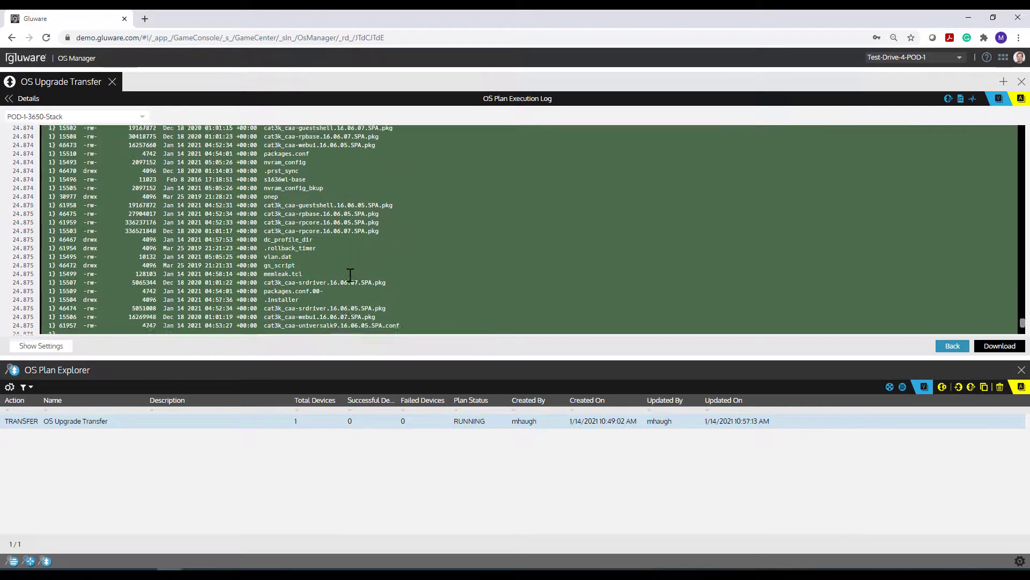
{"action": "scroll", "coordinate": [350, 274], "scroll_direction": "down", "scroll_amount": 5}
{"action": "scroll", "coordinate": [350, 275], "scroll_direction": "up", "scroll_amount": 10}
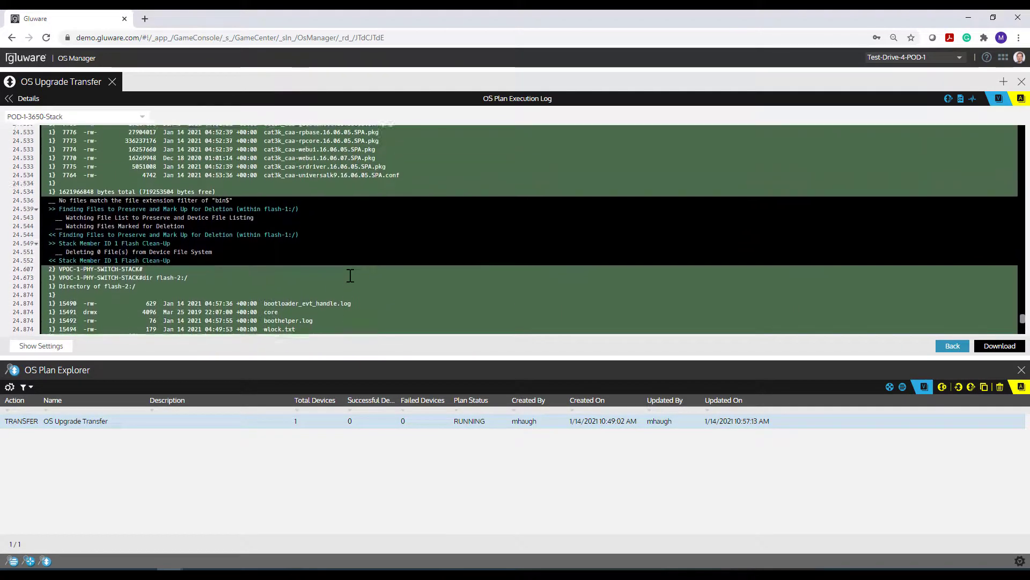
{"action": "scroll", "coordinate": [350, 276], "scroll_direction": "down", "scroll_amount": 10}
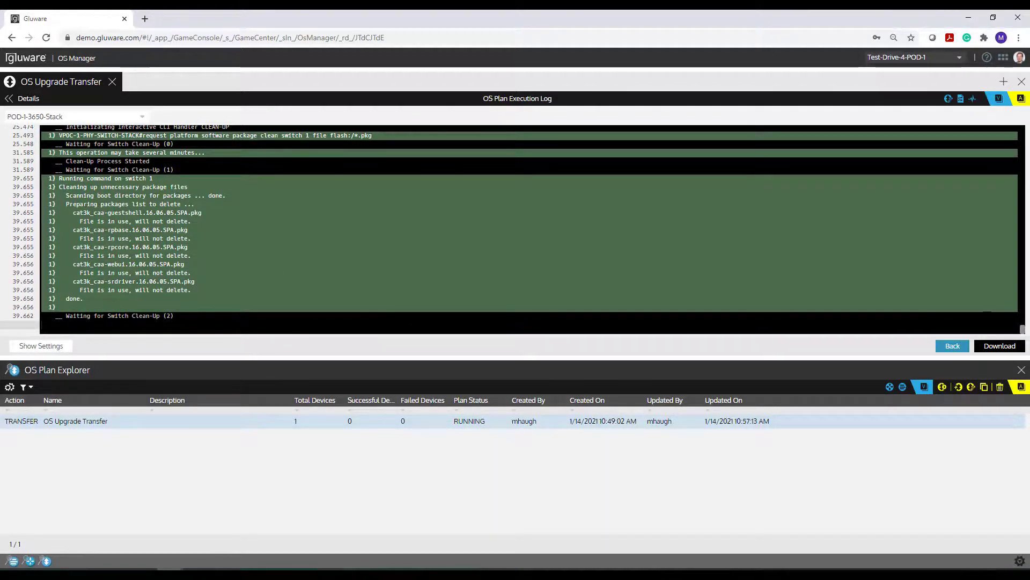
{"action": "scroll", "coordinate": [1023, 329], "scroll_direction": "up", "scroll_amount": 3}
{"action": "left_click_drag", "start_coordinate": [1022, 324], "coordinate": [1004, 148]}
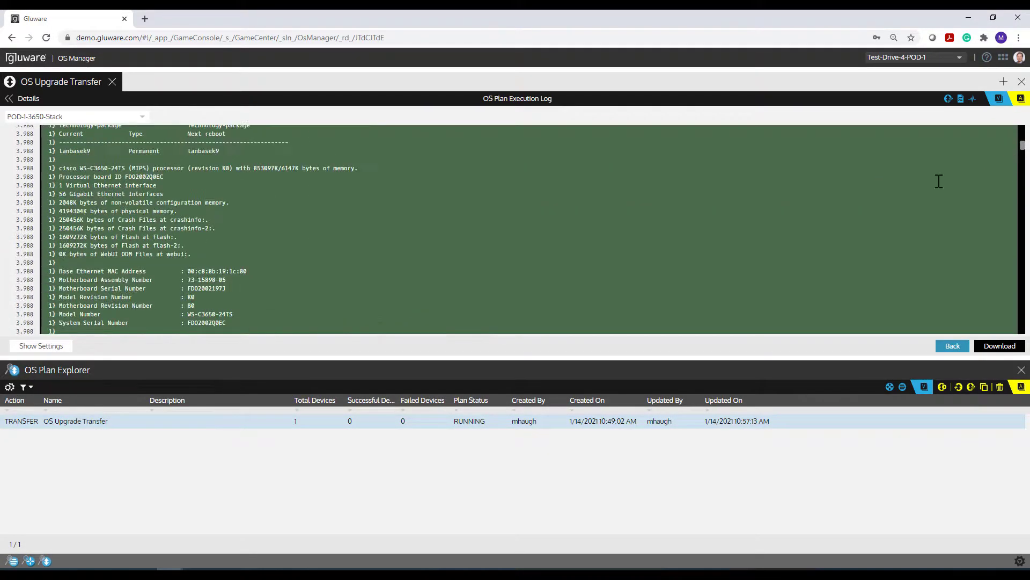
{"action": "scroll", "coordinate": [347, 270], "scroll_direction": "down", "scroll_amount": 3}
{"action": "scroll", "coordinate": [324, 273], "scroll_direction": "down", "scroll_amount": 20}
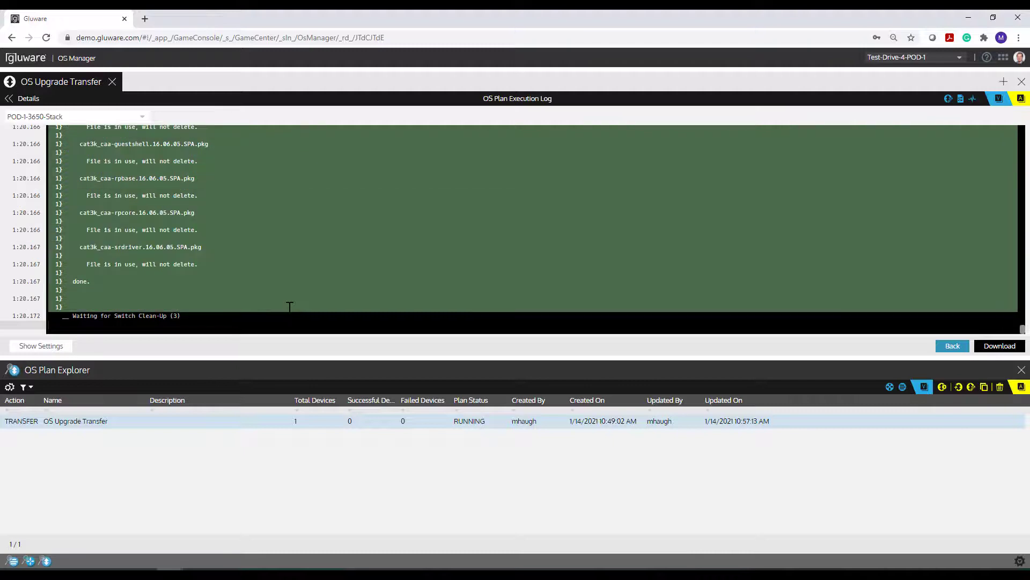
{"action": "scroll", "coordinate": [290, 307], "scroll_direction": "up", "scroll_amount": 3}
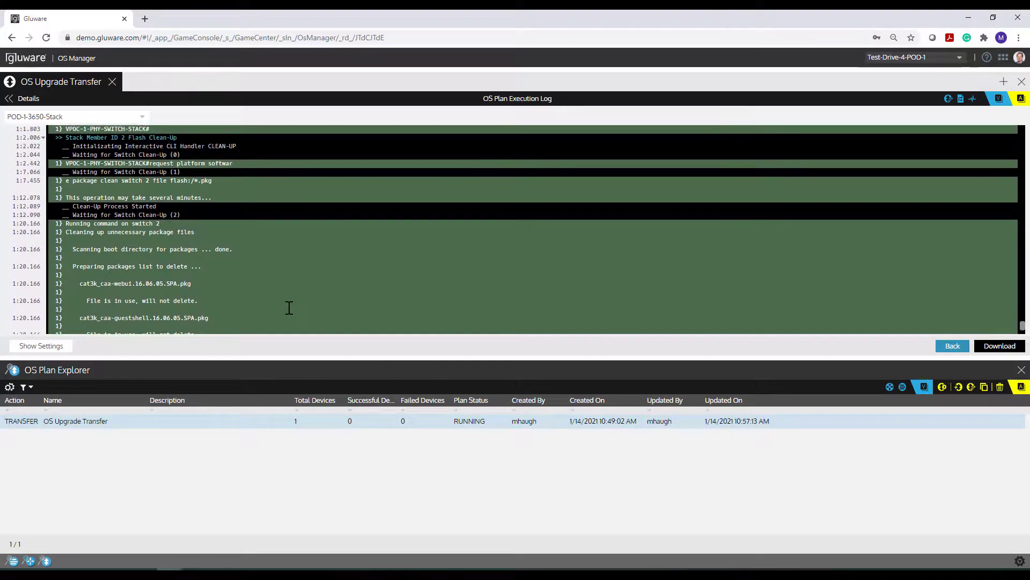
{"action": "scroll", "coordinate": [289, 307], "scroll_direction": "down", "scroll_amount": 3}
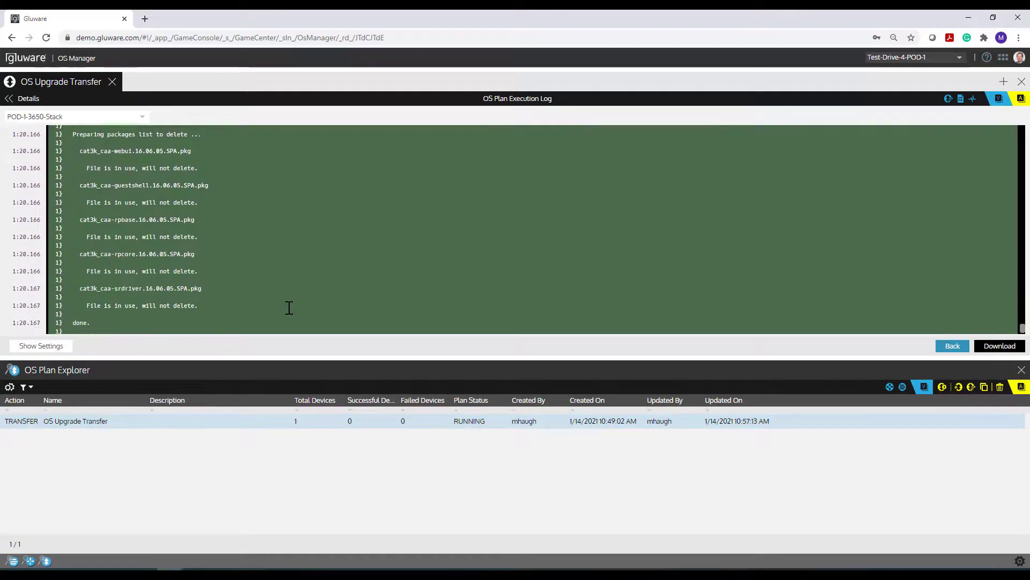
{"action": "scroll", "coordinate": [289, 307], "scroll_direction": "down", "scroll_amount": 1}
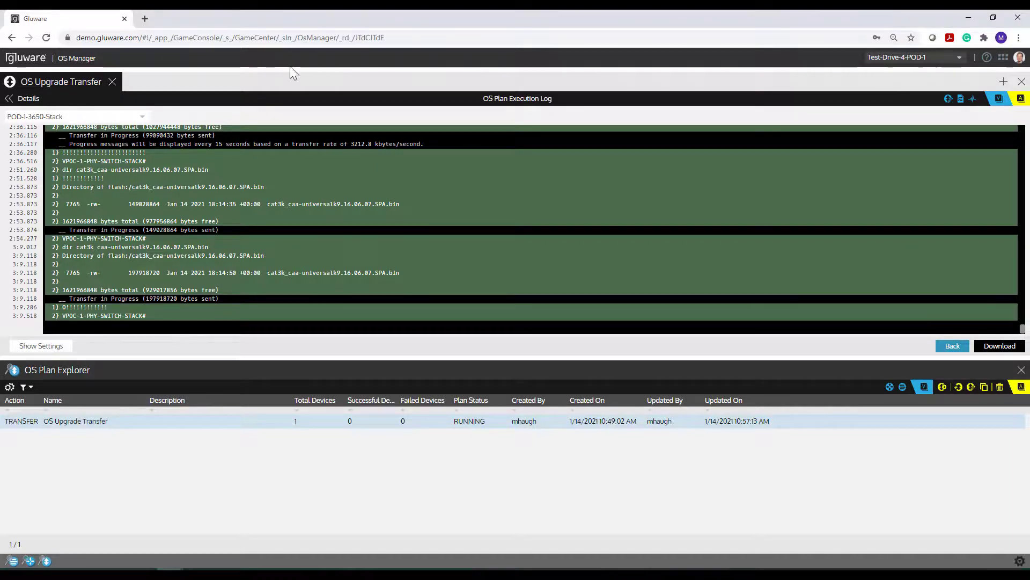
Step: Return to the plan execution overview and check the plan status, successful device count and POD-1-3650-Stack log preview
{"action": "left_click", "coordinate": [30, 99]}
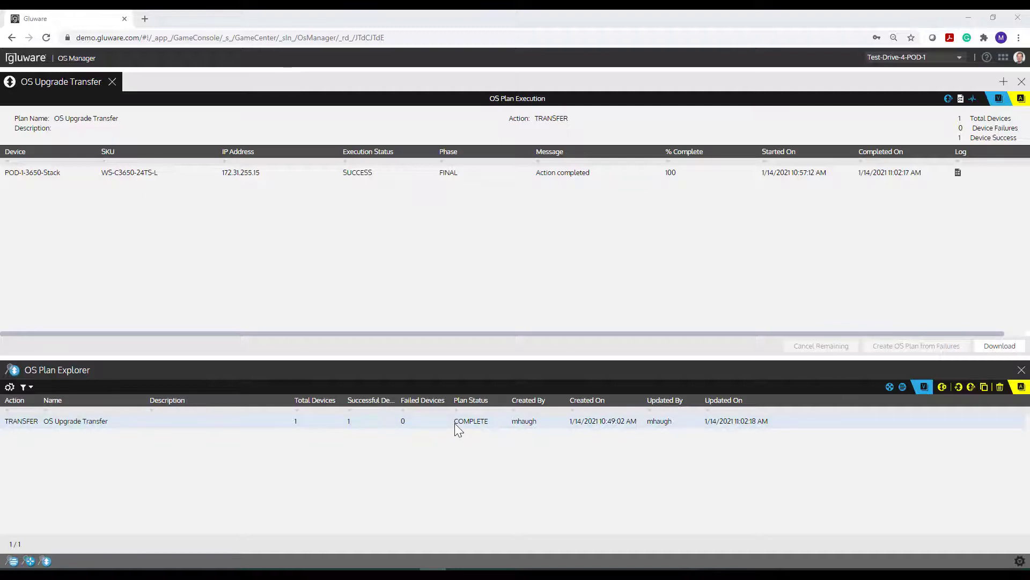
{"action": "left_click", "coordinate": [353, 423]}
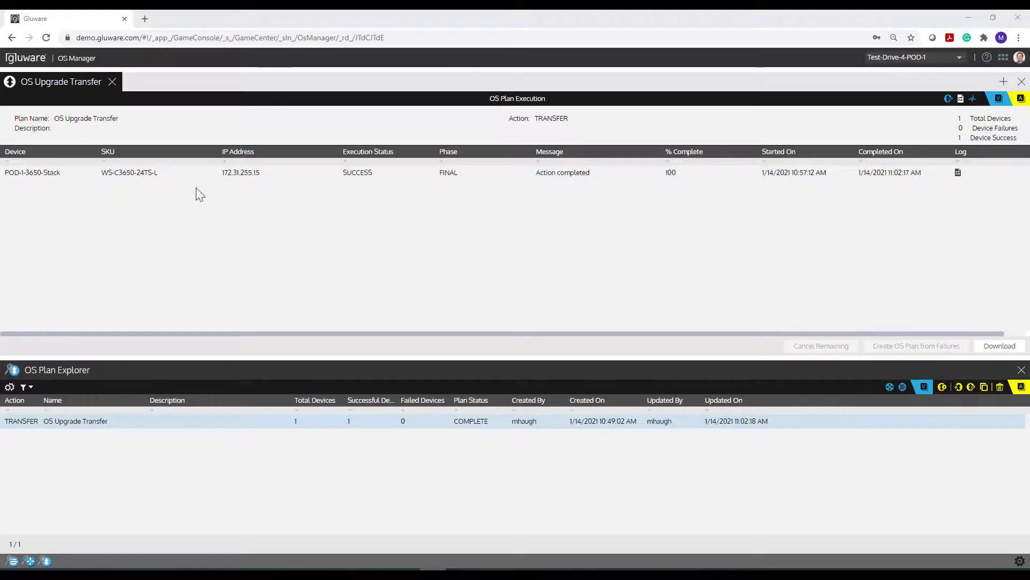
{"action": "mouse_move", "coordinate": [961, 173]}
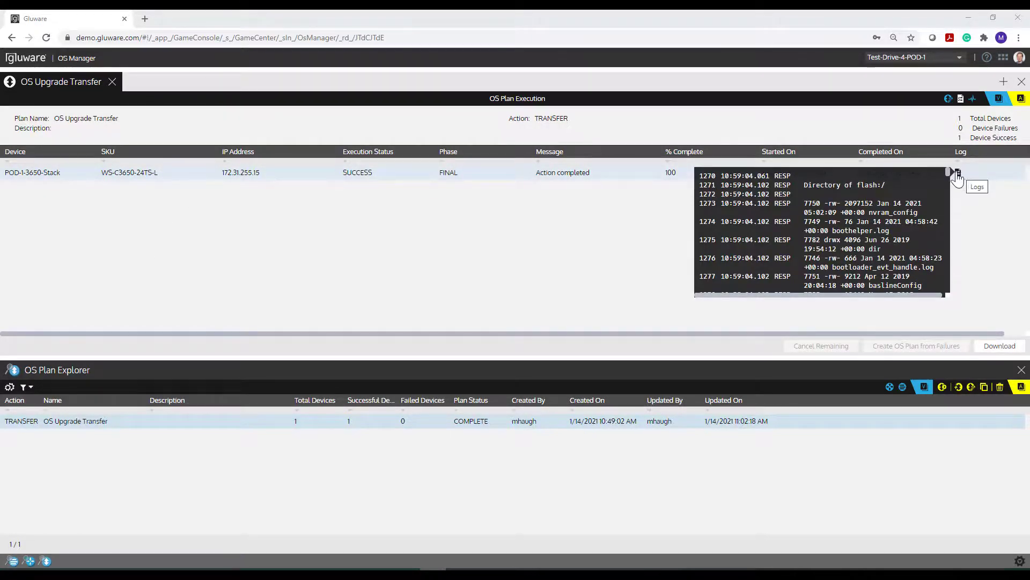
Step: Review the full transfer log for POD-1-3650-Stack and the plan's activity history, returning to the execution overview
{"action": "left_click", "coordinate": [959, 176]}
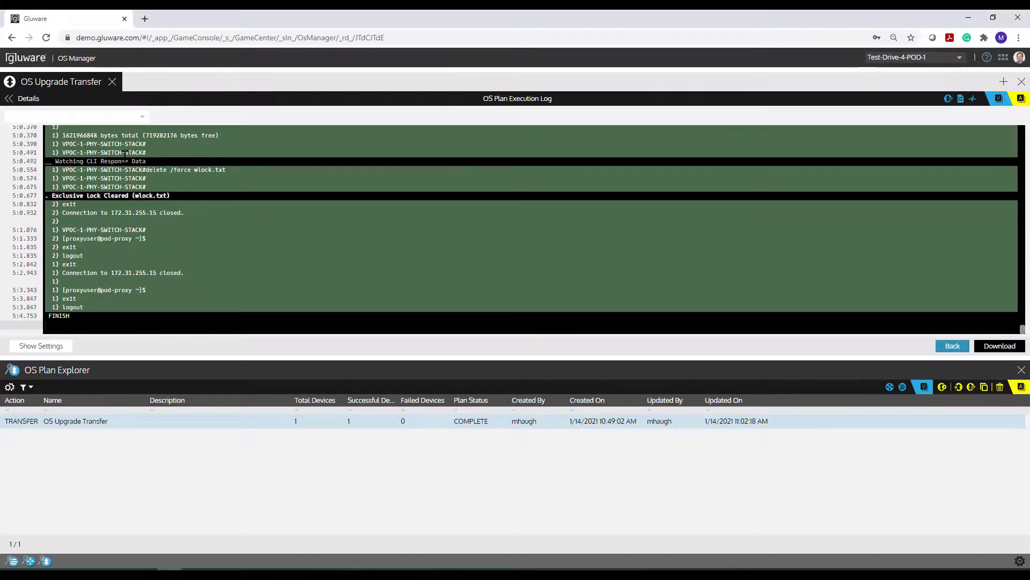
{"action": "left_click", "coordinate": [27, 99]}
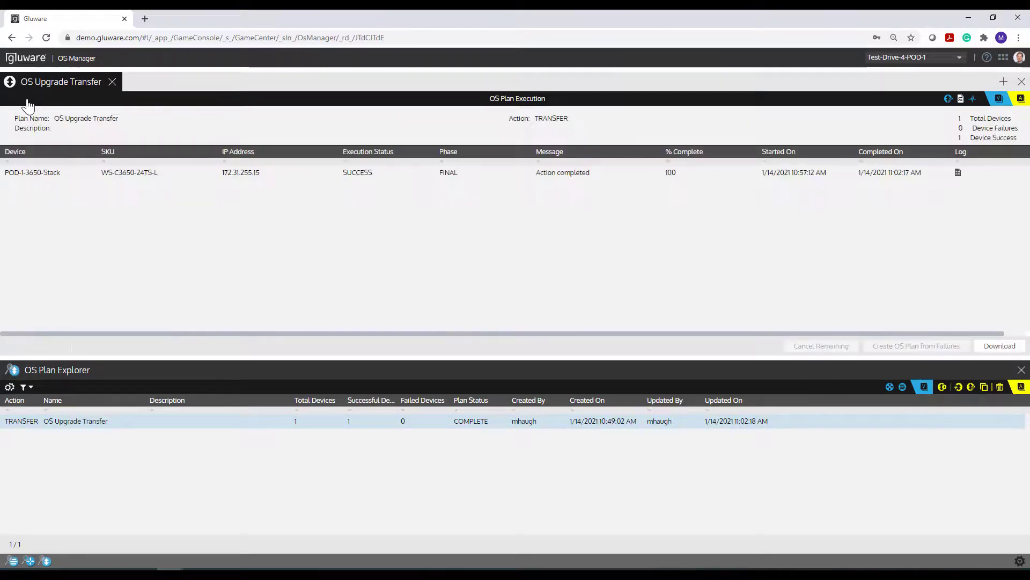
{"action": "left_click", "coordinate": [973, 101]}
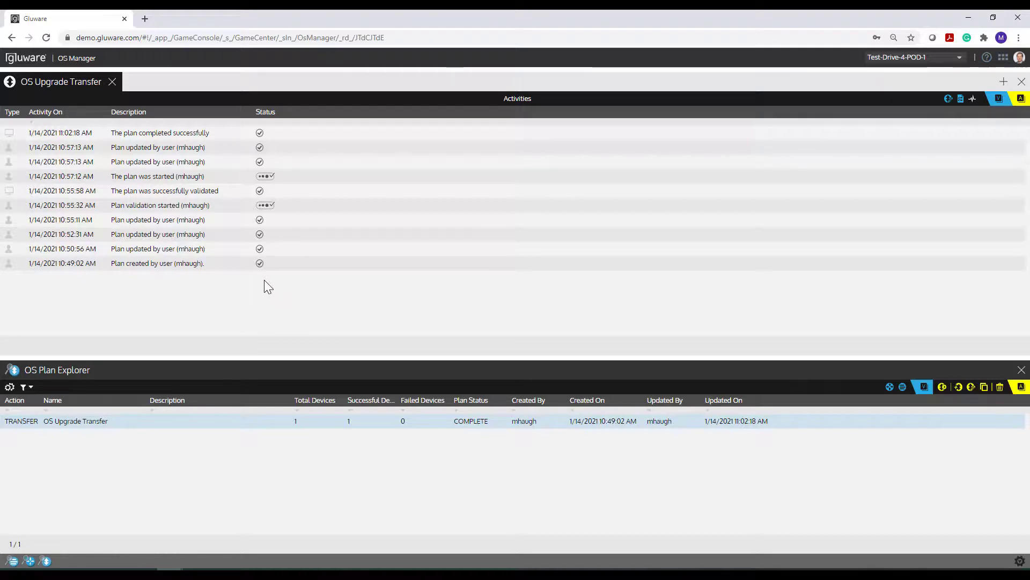
{"action": "left_click", "coordinate": [972, 102]}
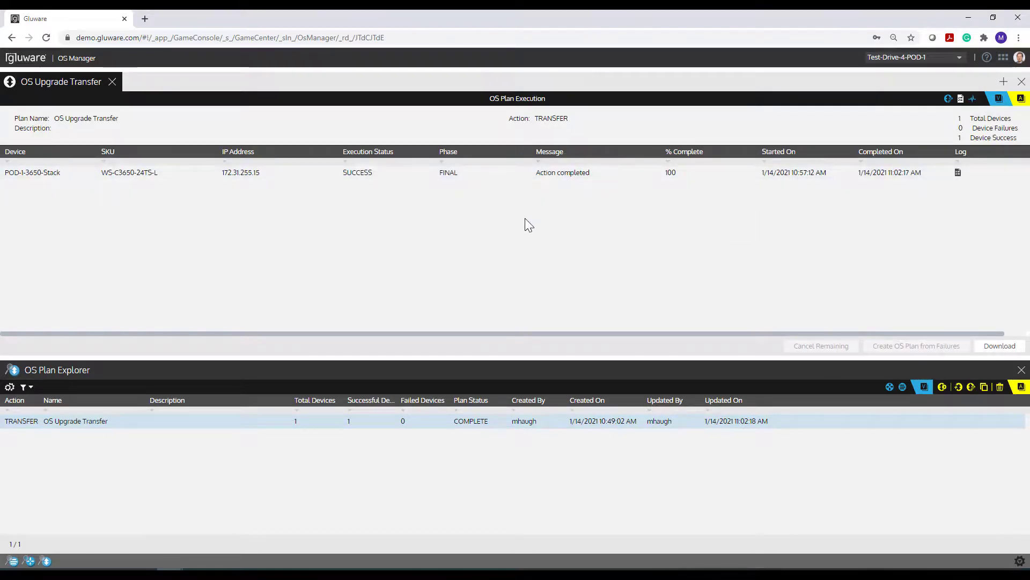
{"action": "left_click", "coordinate": [959, 172]}
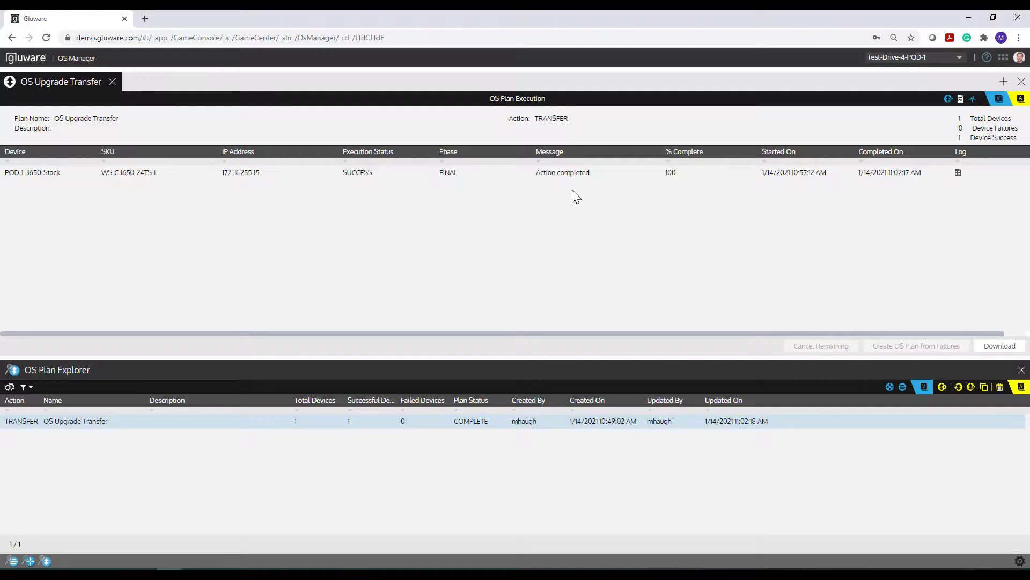
{"action": "left_click", "coordinate": [571, 173]}
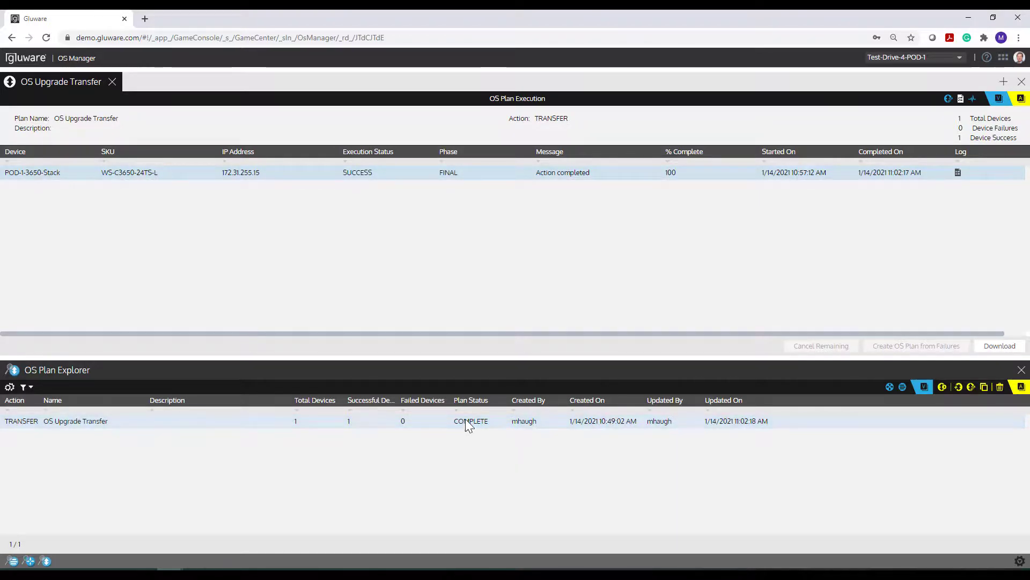
Step: Duplicate the OS Upgrade Transfer plan and name the copy OS Upgrade Deploy
{"action": "left_click", "coordinate": [984, 388]}
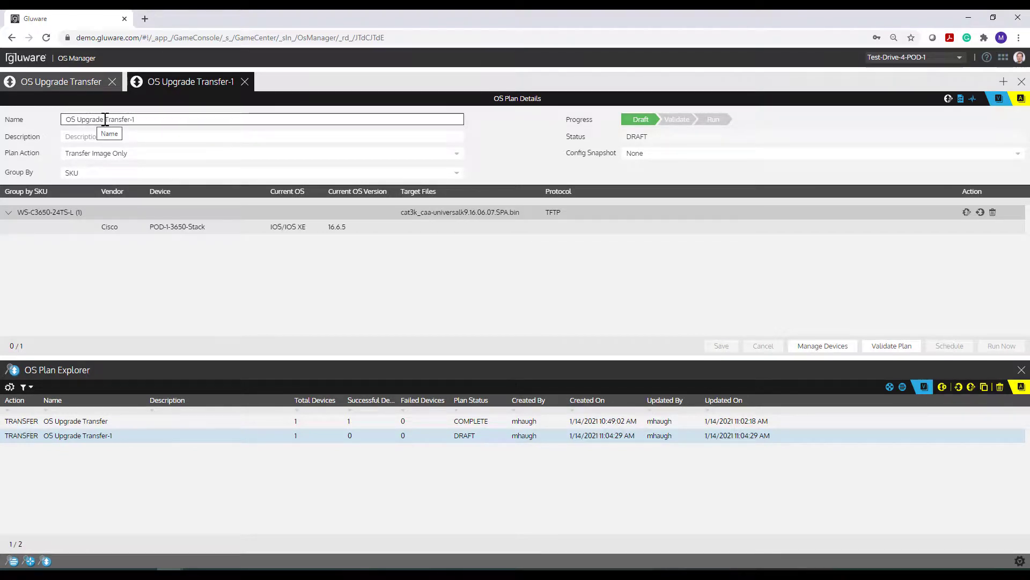
{"action": "left_click_drag", "start_coordinate": [104, 119], "coordinate": [191, 123]}
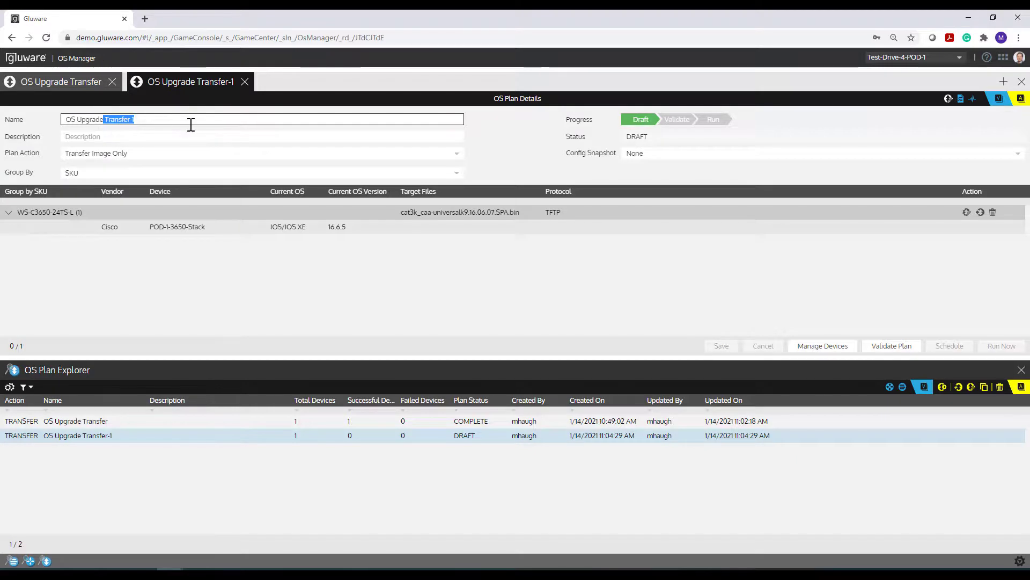
{"action": "type", "text": "Dep"}
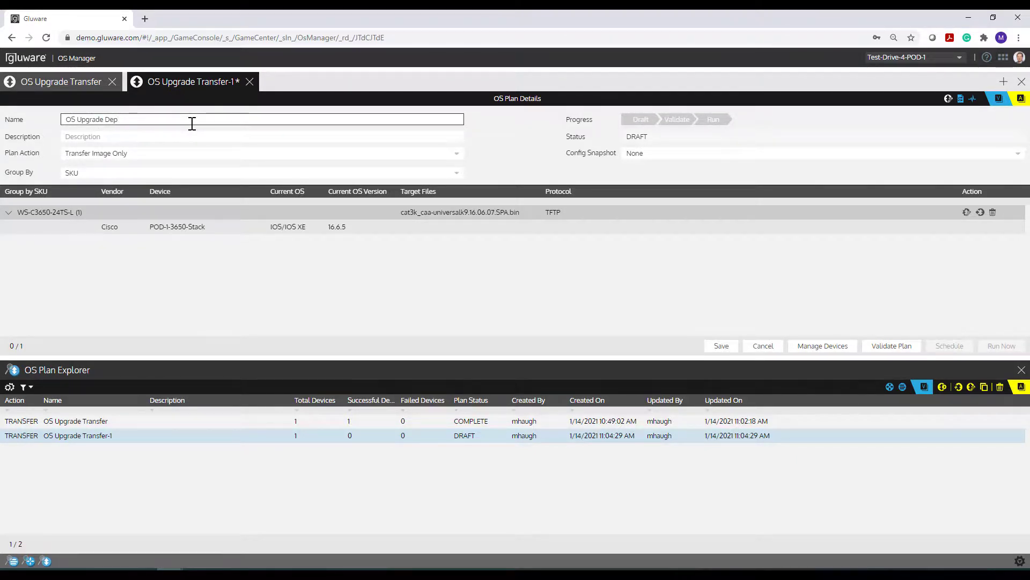
{"action": "type", "text": "loy"}
Step: Set the plan action to Deploy New Image with Capture both Pre and Post-OS Plan Snapshots, and save the plan
{"action": "left_click", "coordinate": [150, 156]}
{"action": "left_click", "coordinate": [142, 195]}
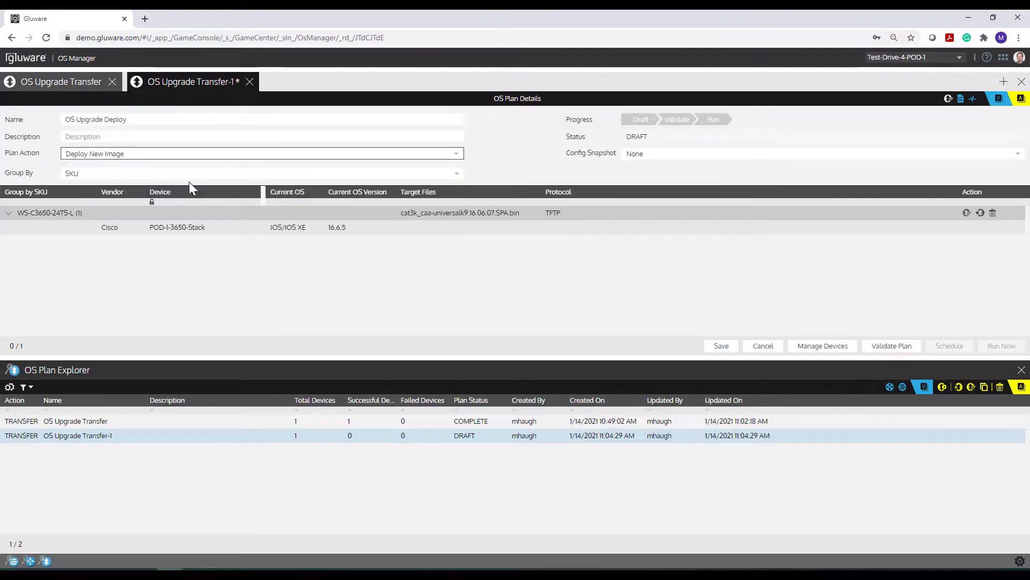
{"action": "left_click", "coordinate": [495, 153]}
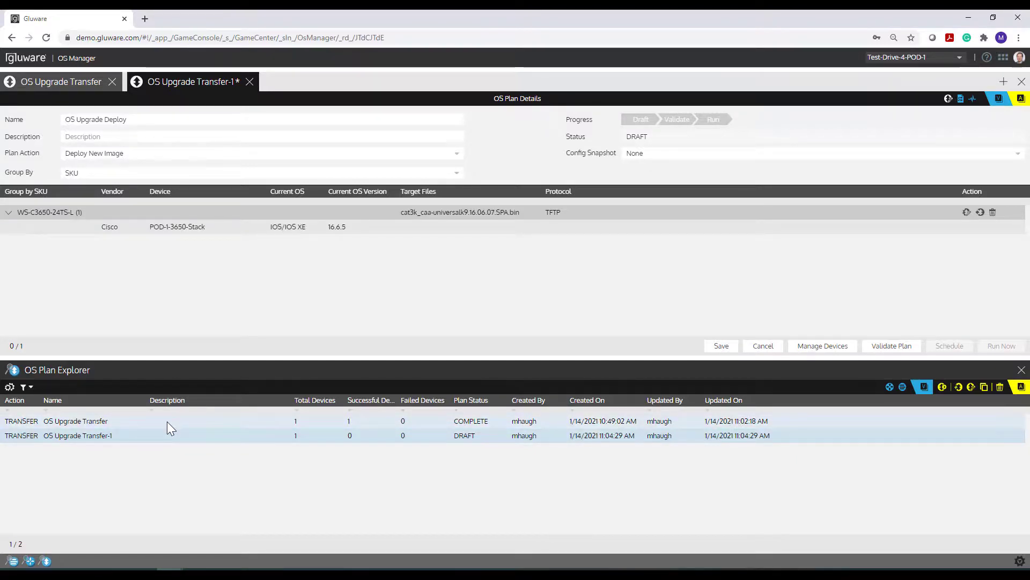
{"action": "left_click", "coordinate": [180, 440]}
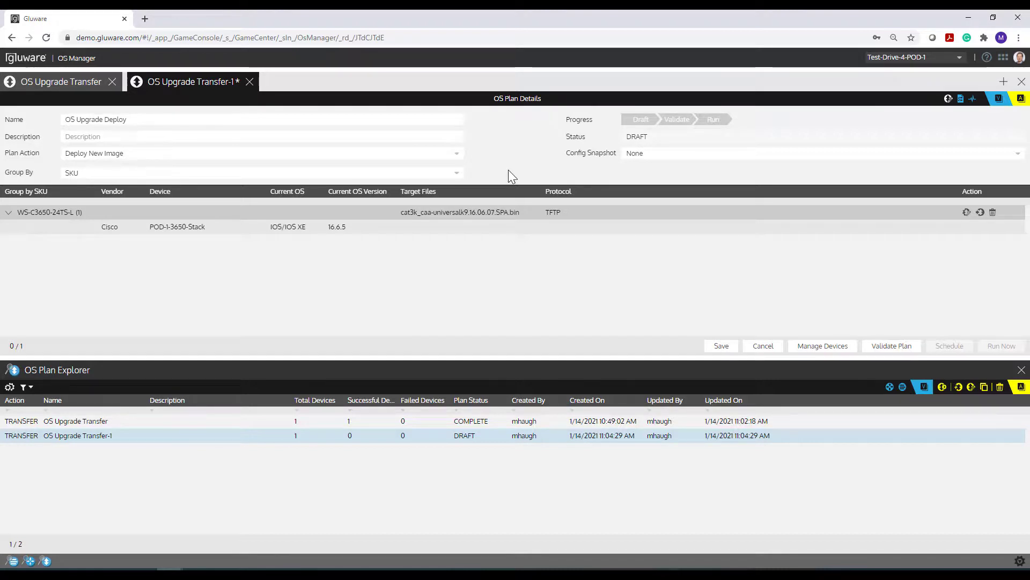
{"action": "left_click", "coordinate": [651, 156]}
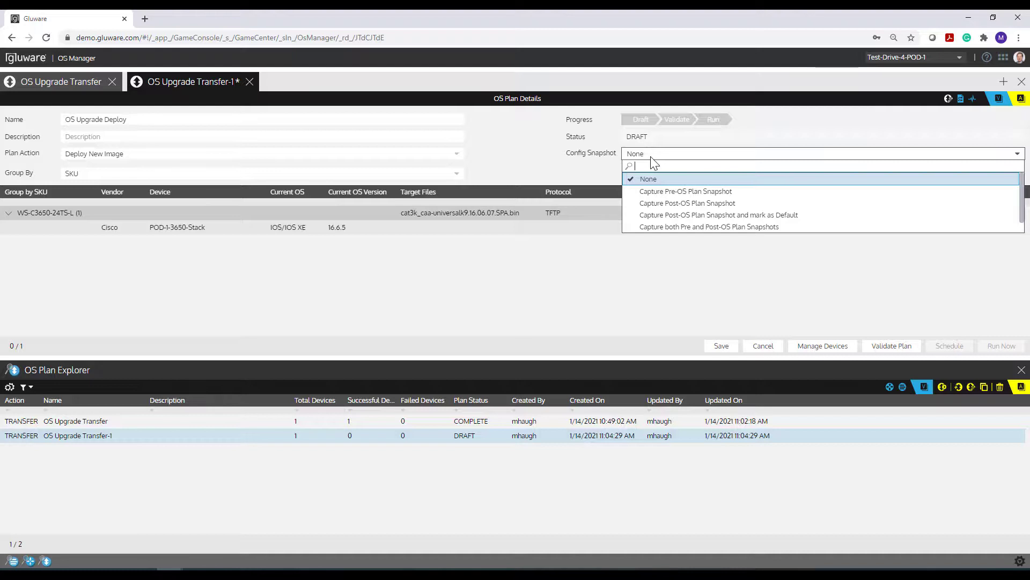
{"action": "left_click", "coordinate": [674, 227]}
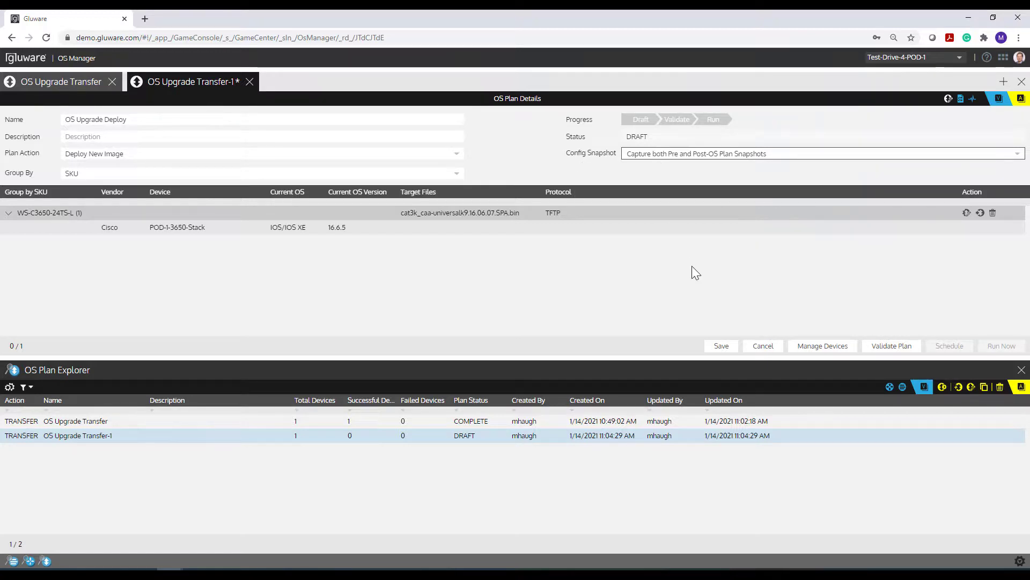
{"action": "left_click", "coordinate": [707, 352]}
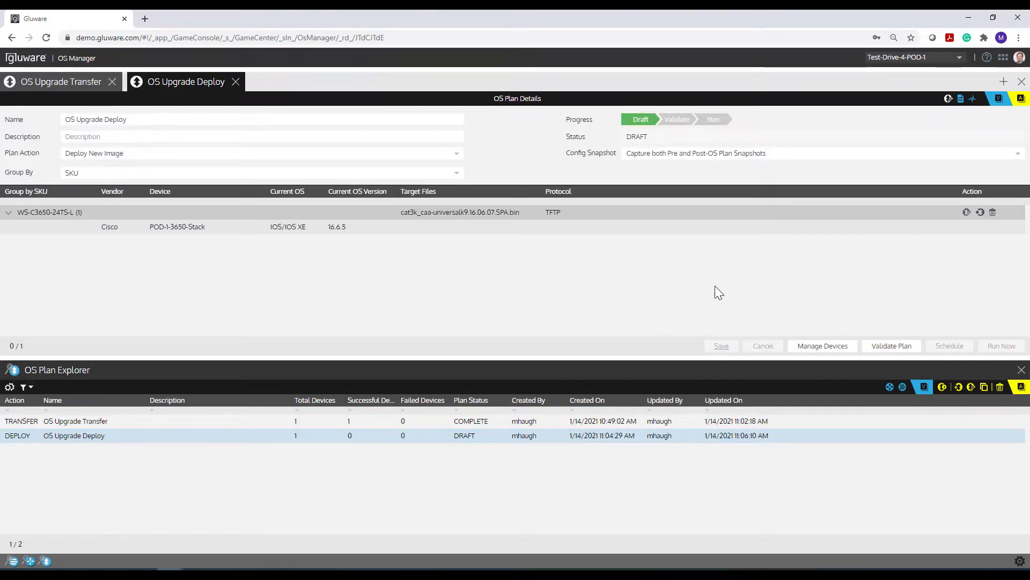
Step: Validate the OS Upgrade Deploy plan and run it immediately under the default run name
{"action": "left_click", "coordinate": [888, 346]}
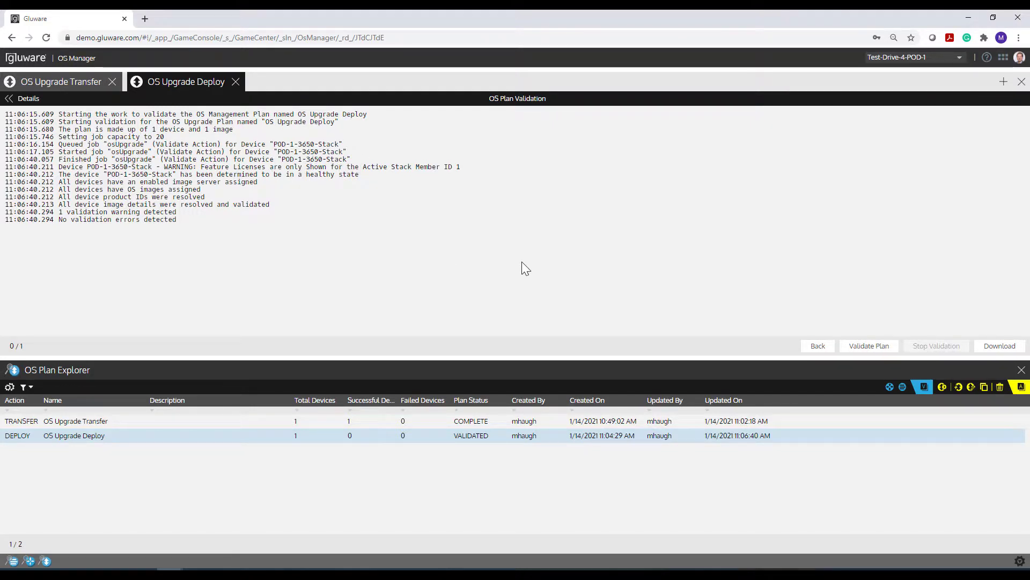
{"action": "left_click", "coordinate": [816, 348]}
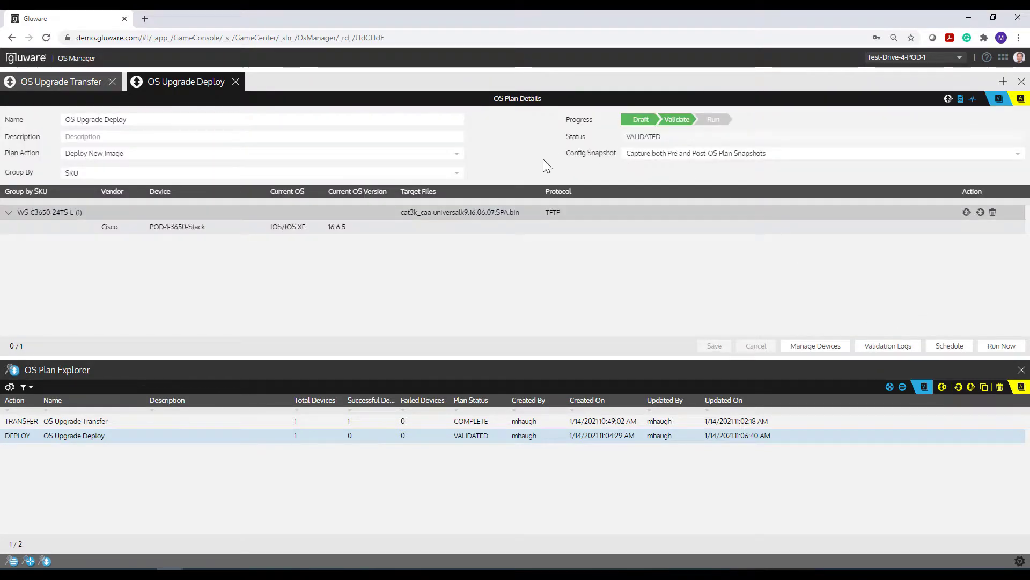
{"action": "left_click", "coordinate": [995, 347]}
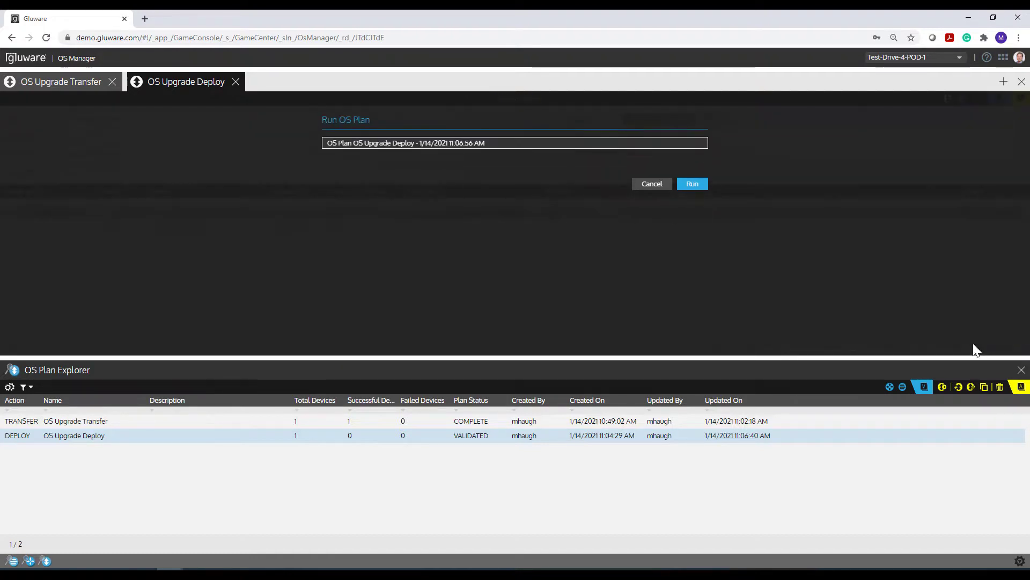
{"action": "left_click", "coordinate": [688, 191]}
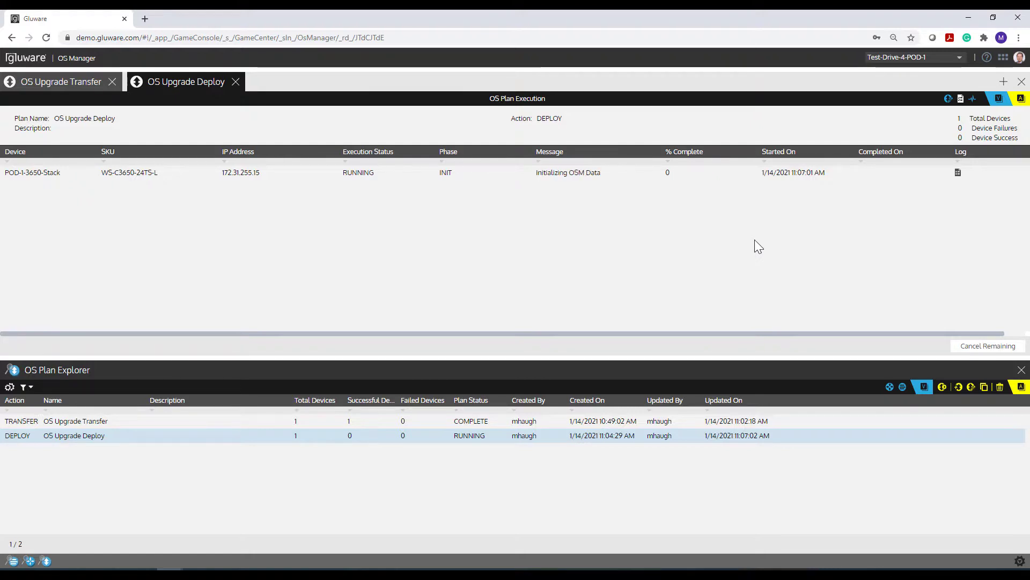
Step: Review the deploy execution log for POD-1-3650-Stack during the run and after completion, returning to the execution overview
{"action": "left_click", "coordinate": [958, 173]}
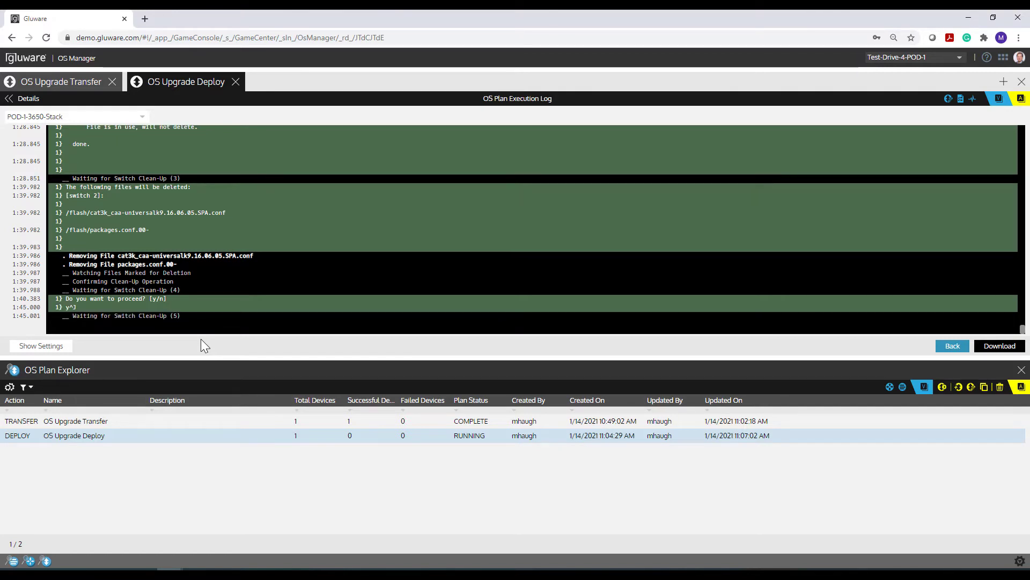
{"action": "left_click", "coordinate": [28, 99]}
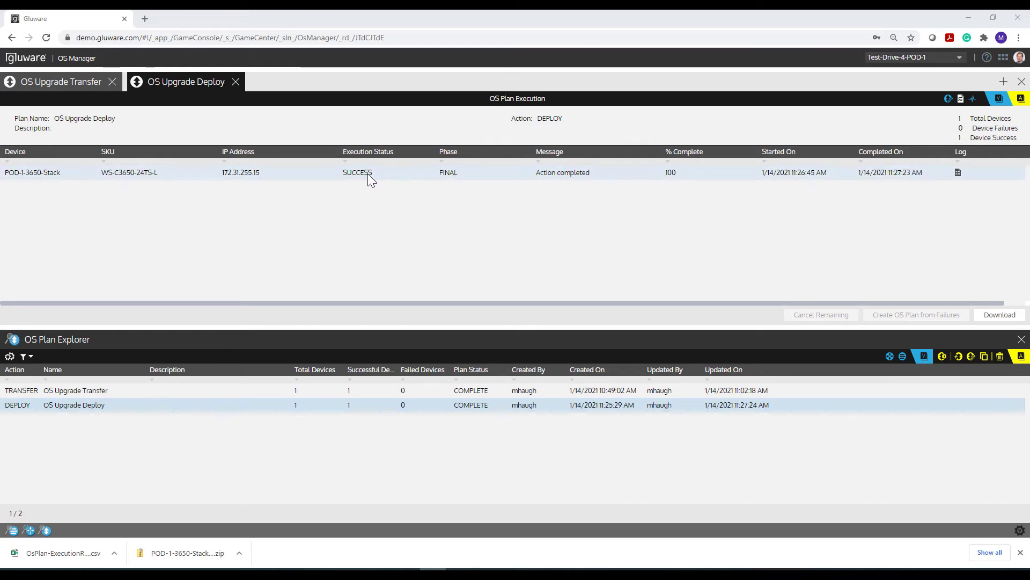
{"action": "left_click", "coordinate": [958, 173]}
{"action": "left_click", "coordinate": [958, 173]}
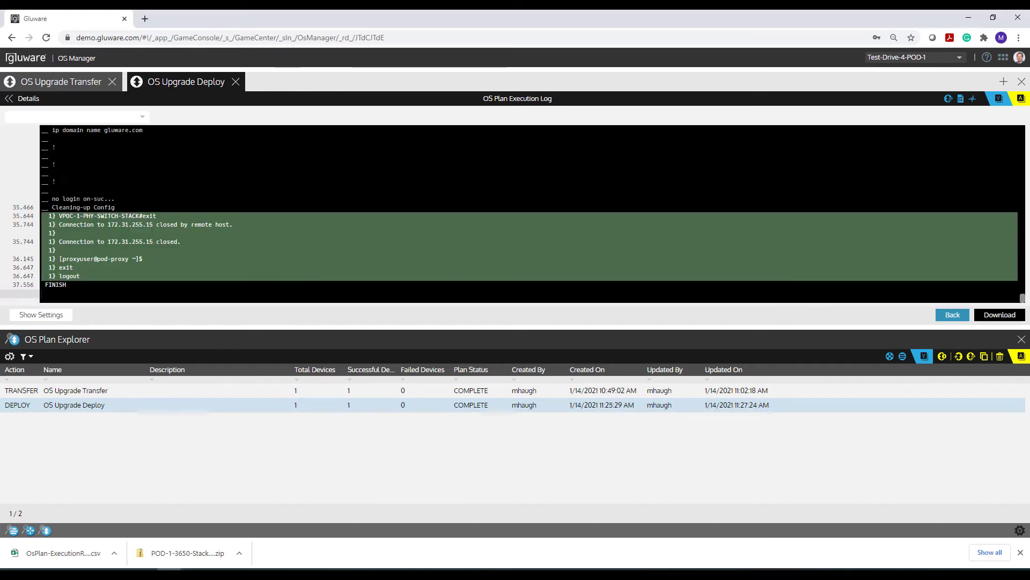
{"action": "left_click", "coordinate": [28, 99]}
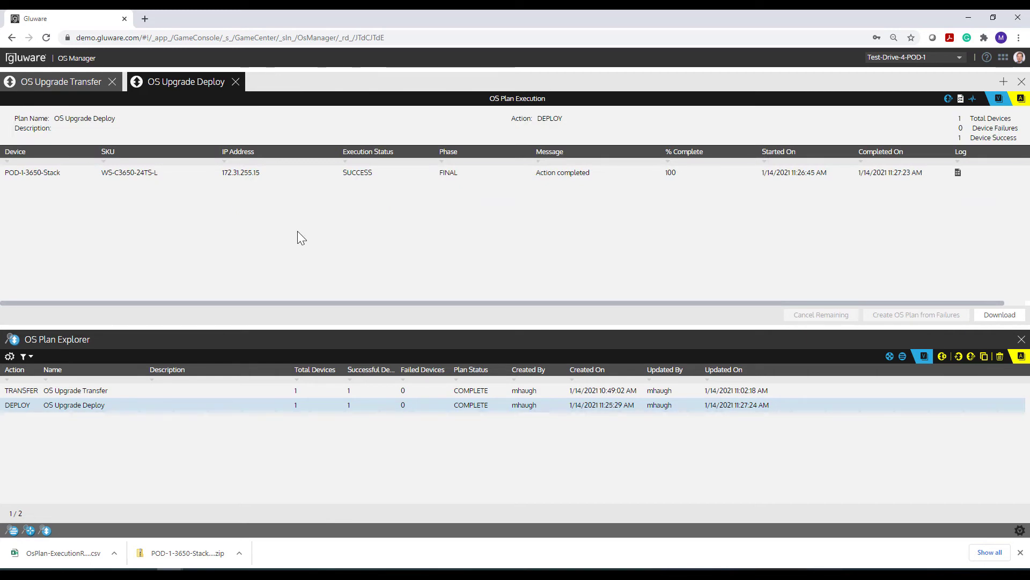